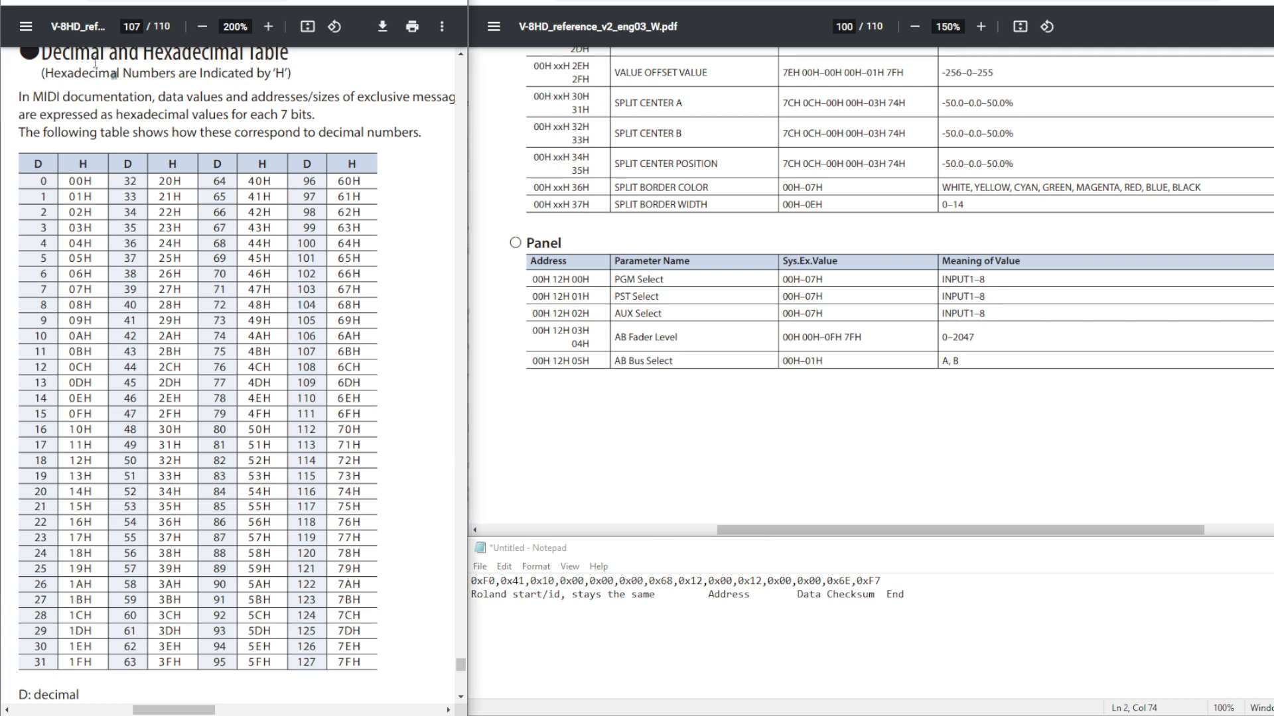
- Review the decimal-to-hexadecimal table, the checksum calculation section and the Panel address table in the V-8HD reference PDFs
{"action": "left_click_drag", "start_coordinate": [41, 55], "coordinate": [289, 56]}
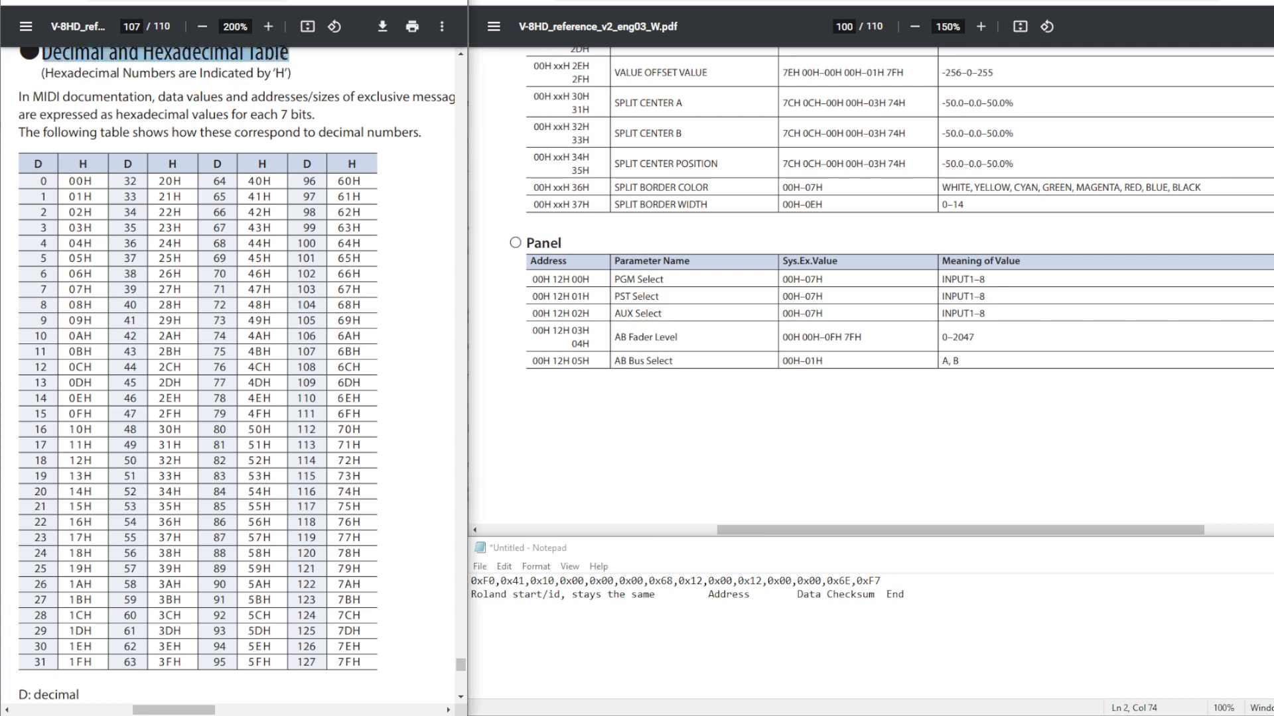
{"action": "left_click", "coordinate": [295, 78]}
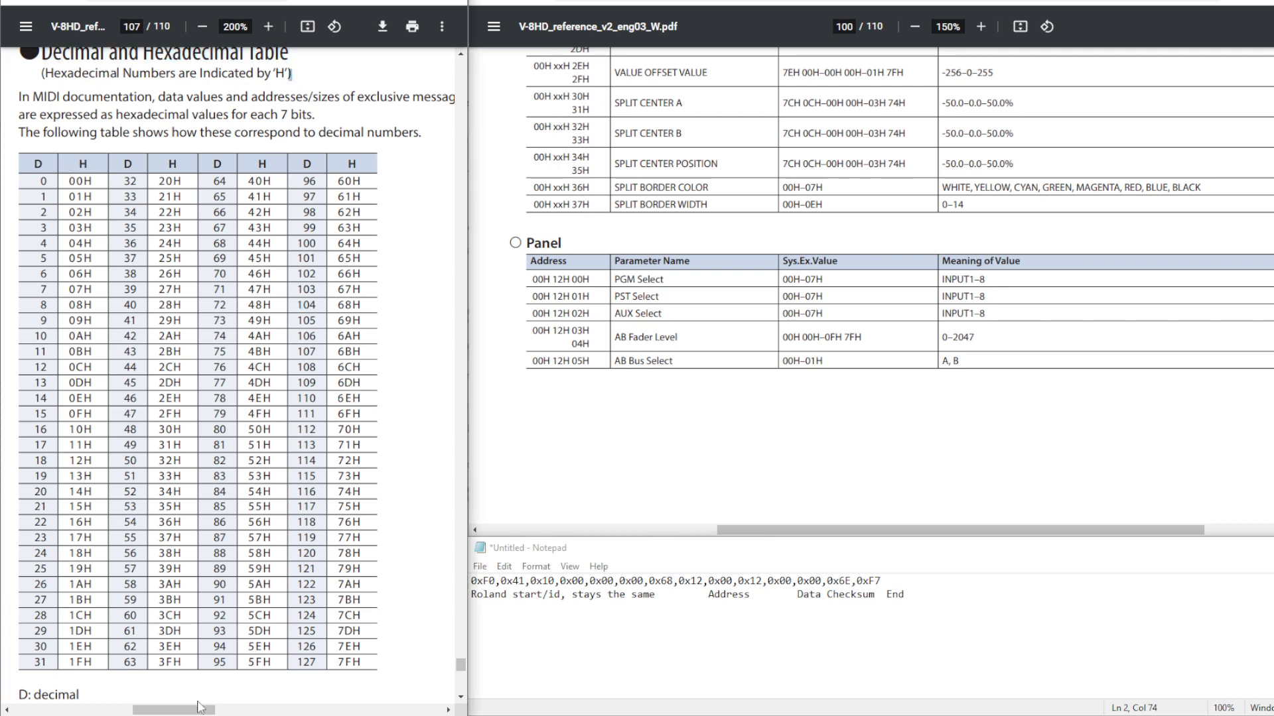
{"action": "scroll", "coordinate": [265, 577], "scroll_direction": "down", "scroll_amount": 10}
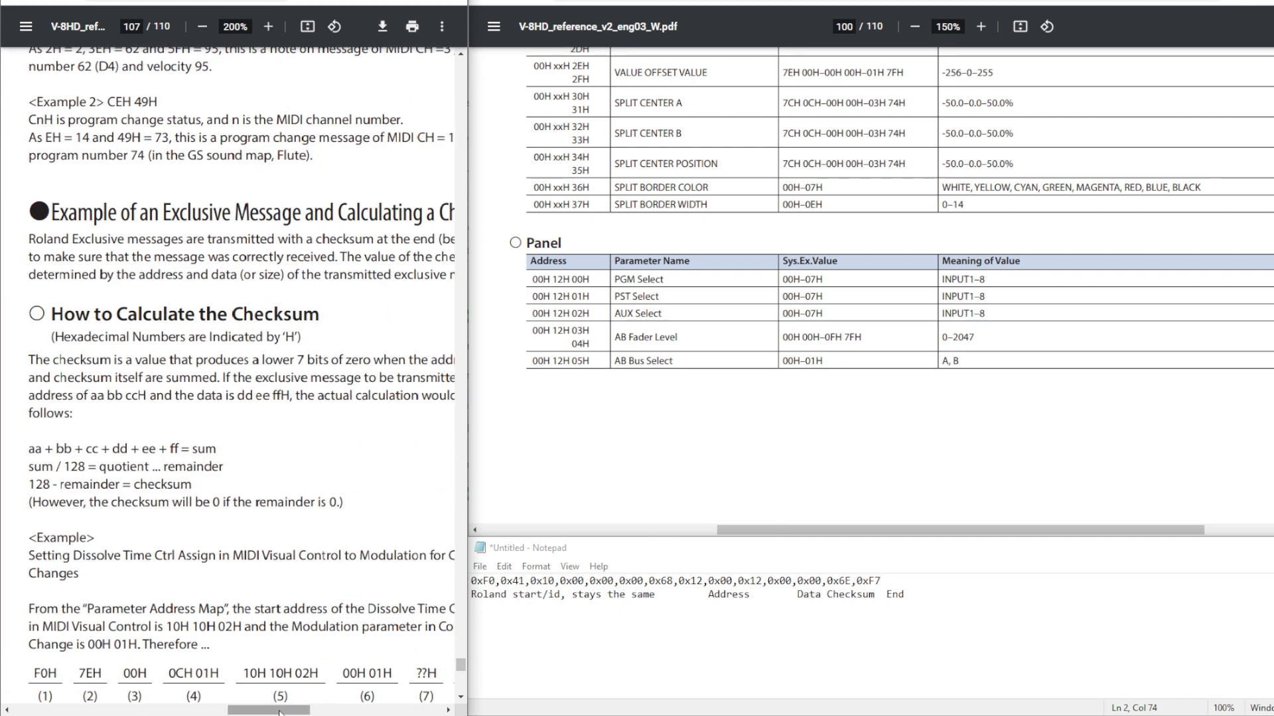
{"action": "left_click_drag", "start_coordinate": [284, 712], "coordinate": [179, 709]}
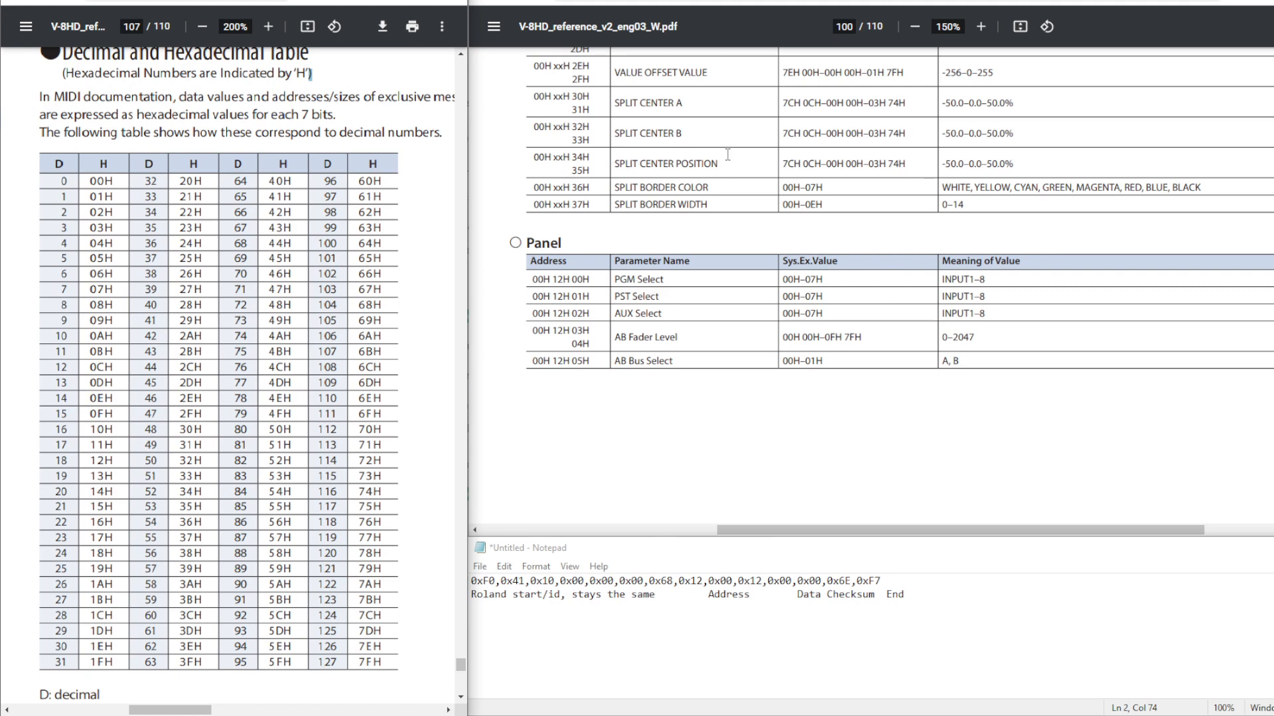
{"action": "scroll", "coordinate": [876, 226], "scroll_direction": "up", "scroll_amount": 5}
{"action": "scroll", "coordinate": [869, 225], "scroll_direction": "down", "scroll_amount": 5}
{"action": "scroll", "coordinate": [856, 224], "scroll_direction": "down", "scroll_amount": 1}
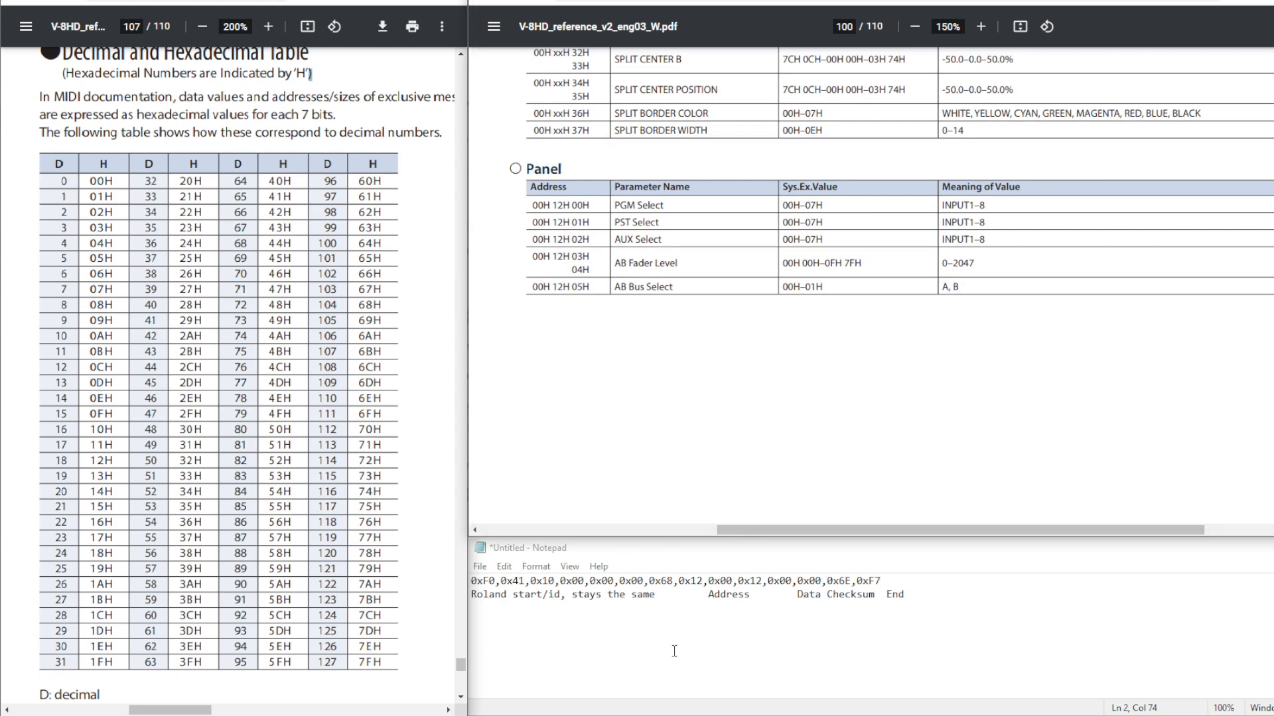
- Copy the Roland start/ID bytes 0xF0,0x41,0x10,0x00,0x00,0x00,0x68,0x12, from the sample message onto a new line below the labels
{"action": "left_click_drag", "start_coordinate": [709, 581], "coordinate": [471, 581]}
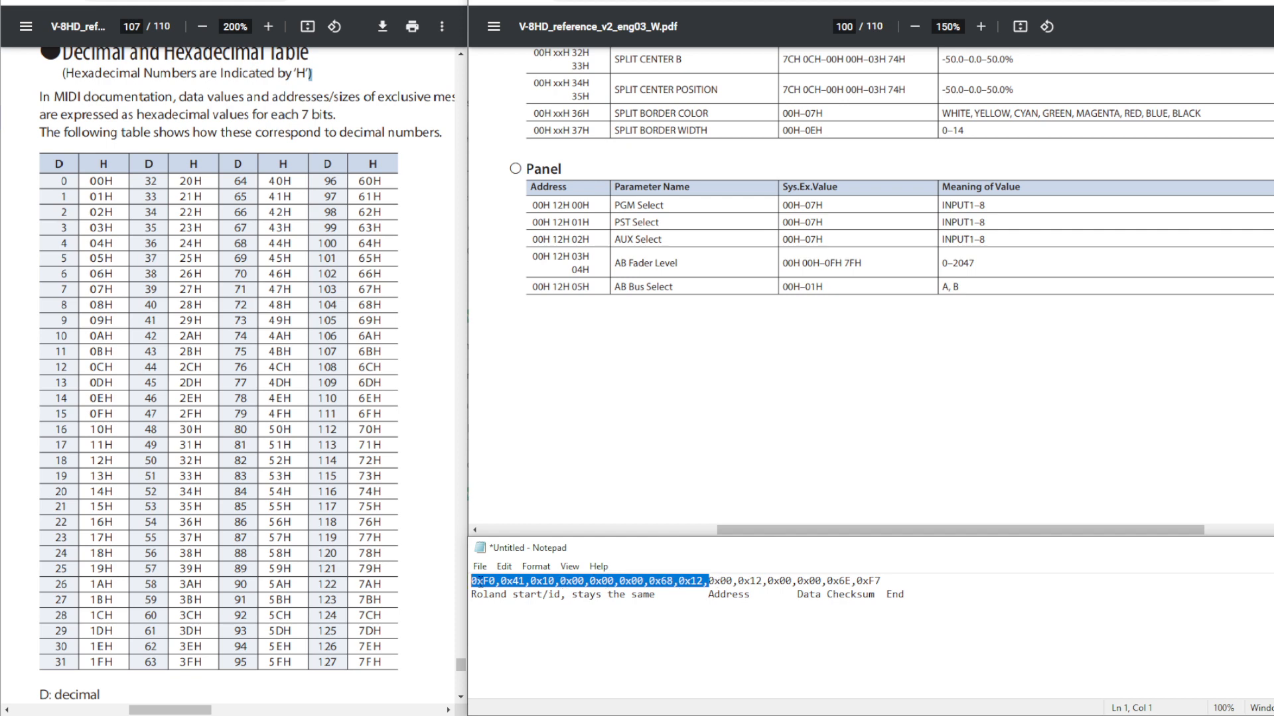
{"action": "right_click", "coordinate": [695, 580]}
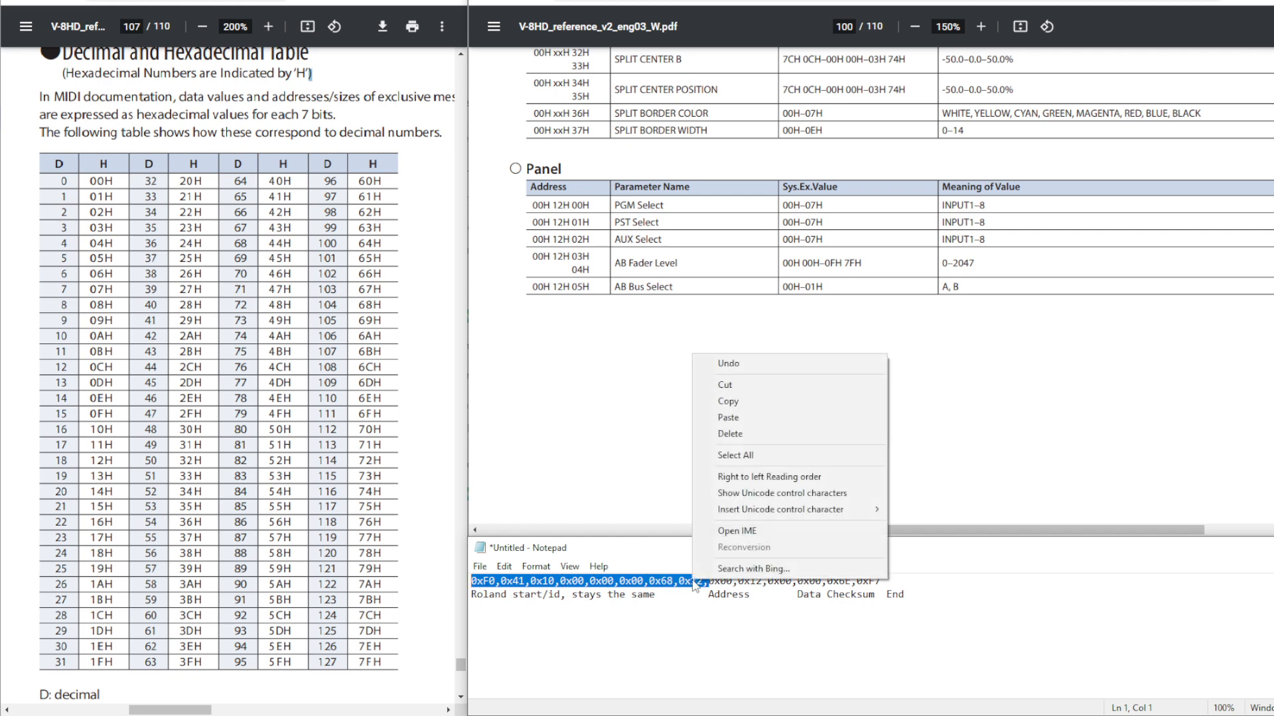
{"action": "left_click", "coordinate": [738, 404]}
{"action": "left_click", "coordinate": [634, 614]}
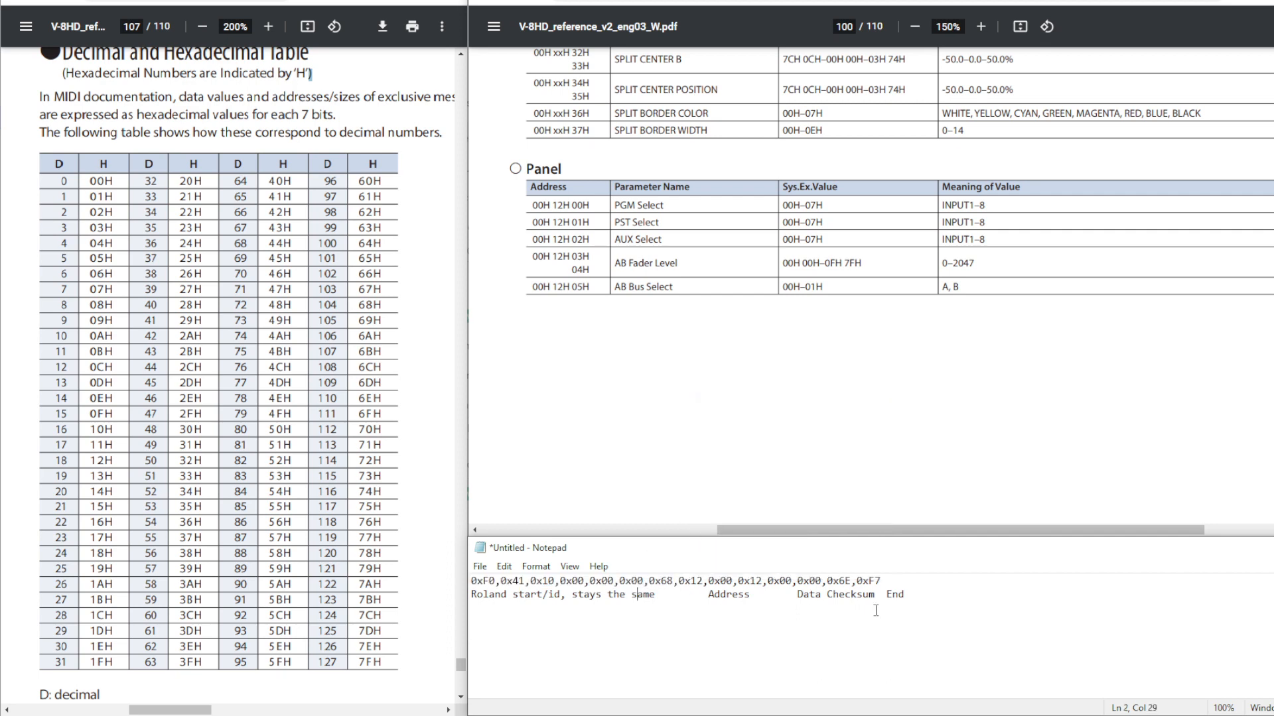
{"action": "right_click", "coordinate": [517, 637]}
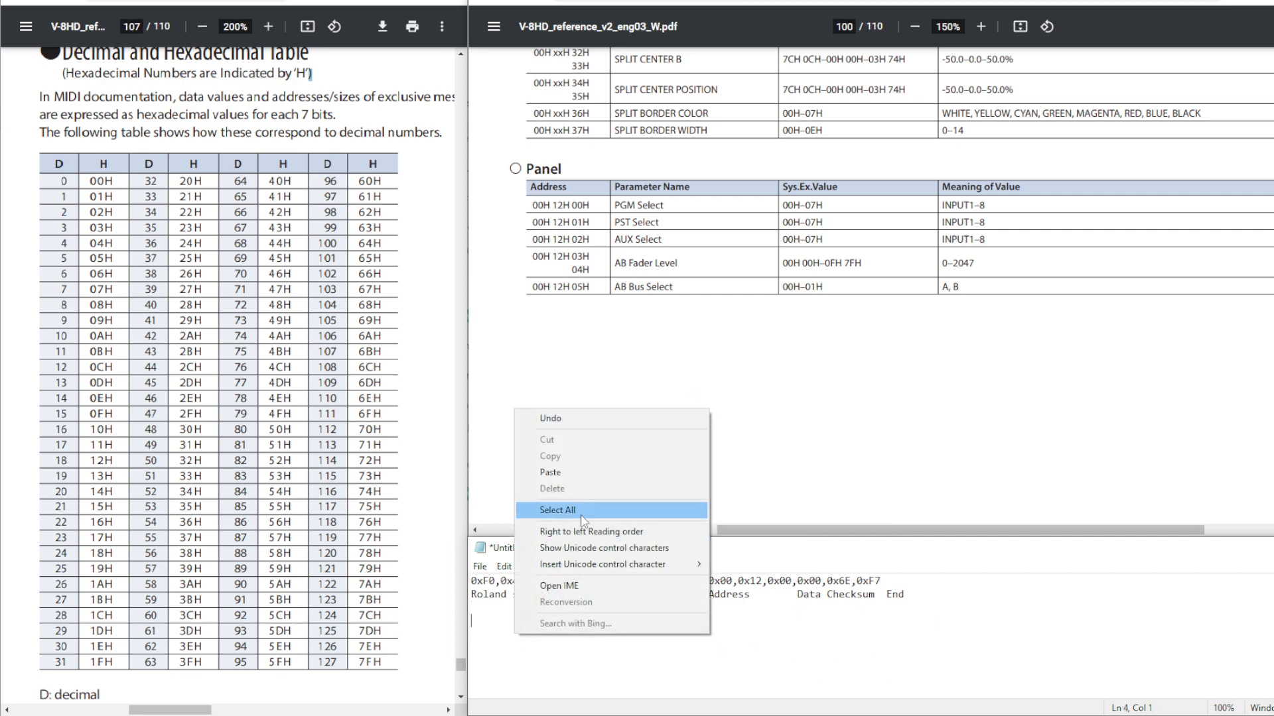
{"action": "left_click", "coordinate": [530, 477]}
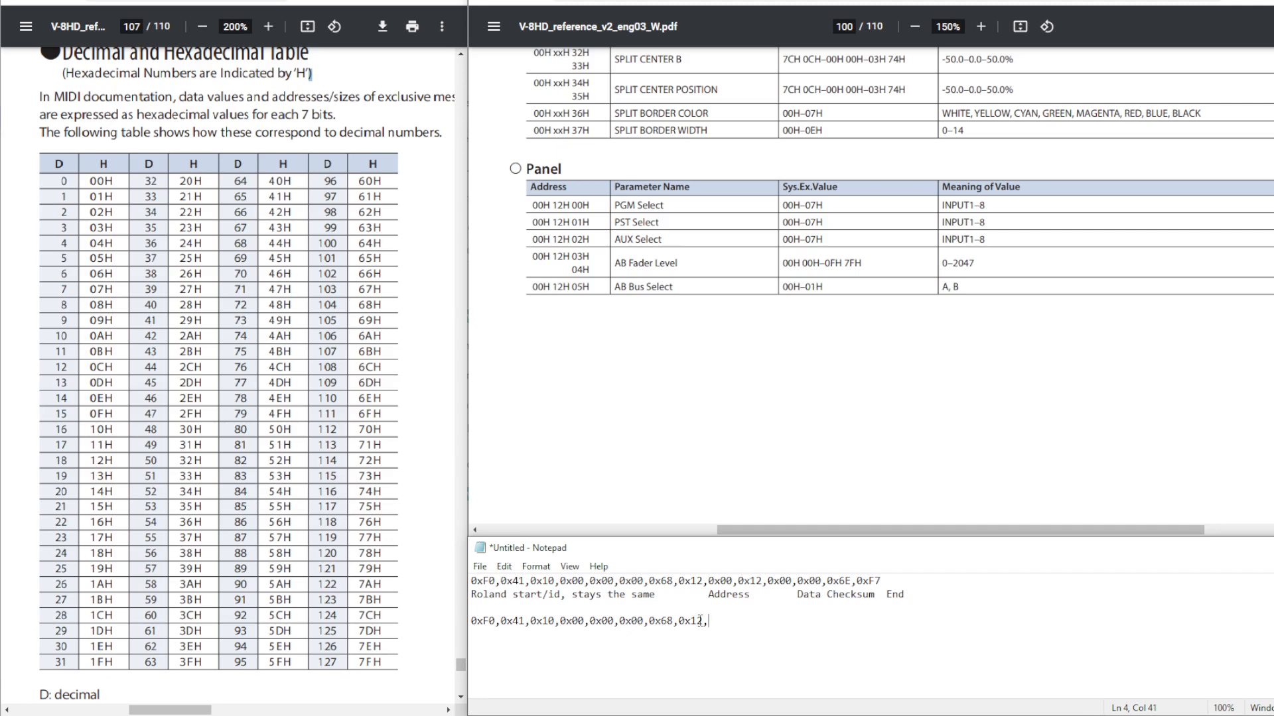
- Compare the sample message's address bytes 0x00,0x12,0x00 with the PGM Select address in the Panel table
{"action": "left_click_drag", "start_coordinate": [708, 581], "coordinate": [792, 582]}
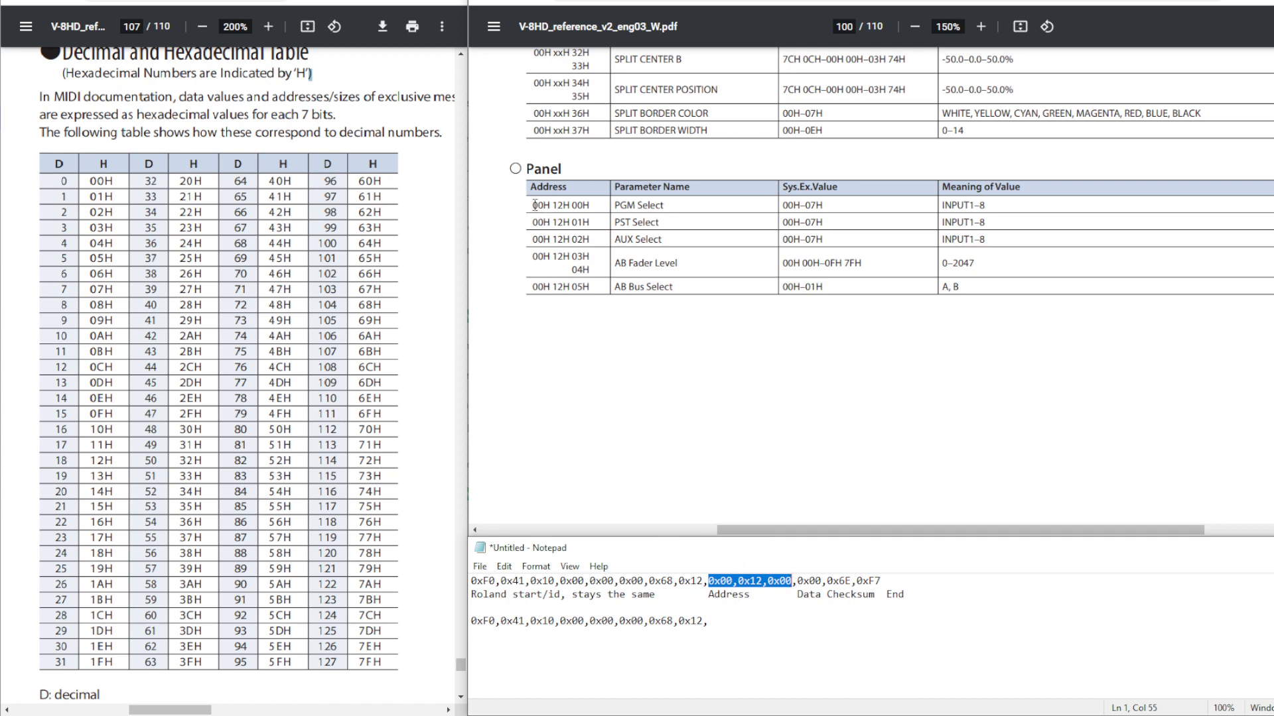
{"action": "left_click_drag", "start_coordinate": [535, 206], "coordinate": [593, 206]}
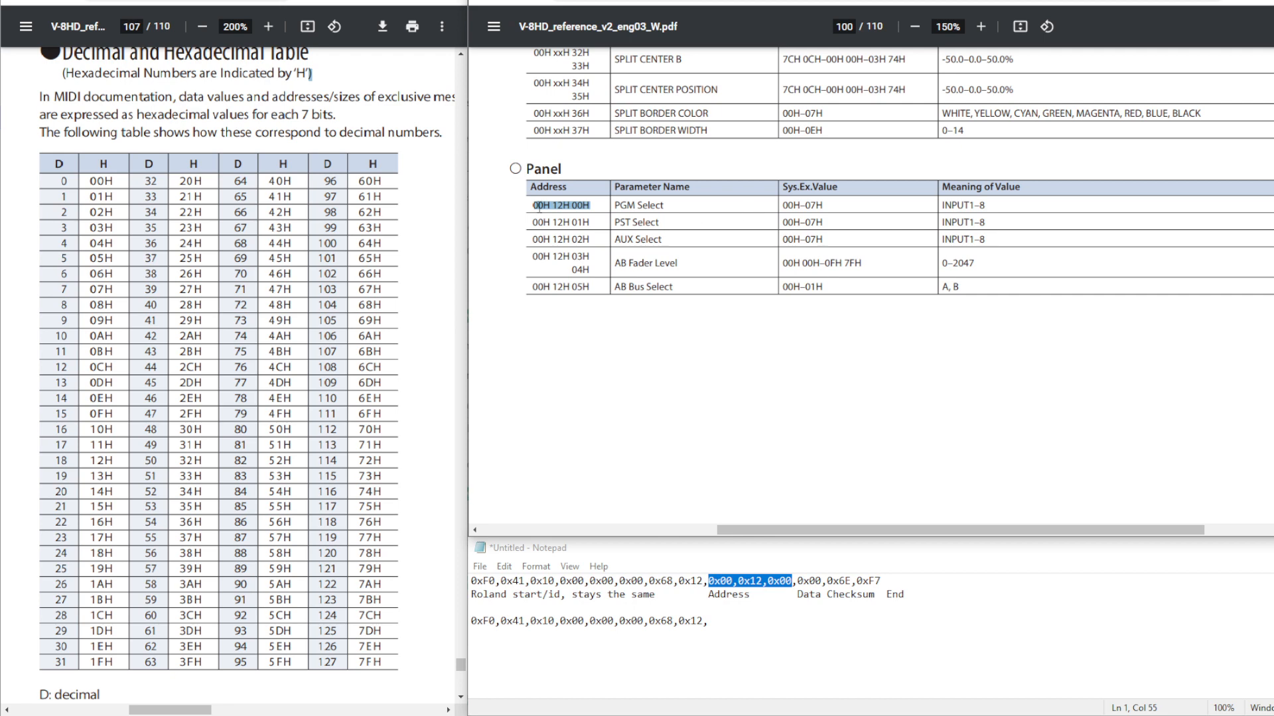
{"action": "left_click_drag", "start_coordinate": [540, 202], "coordinate": [559, 206]}
{"action": "left_click_drag", "start_coordinate": [573, 206], "coordinate": [583, 206]}
{"action": "left_click", "coordinate": [727, 581]}
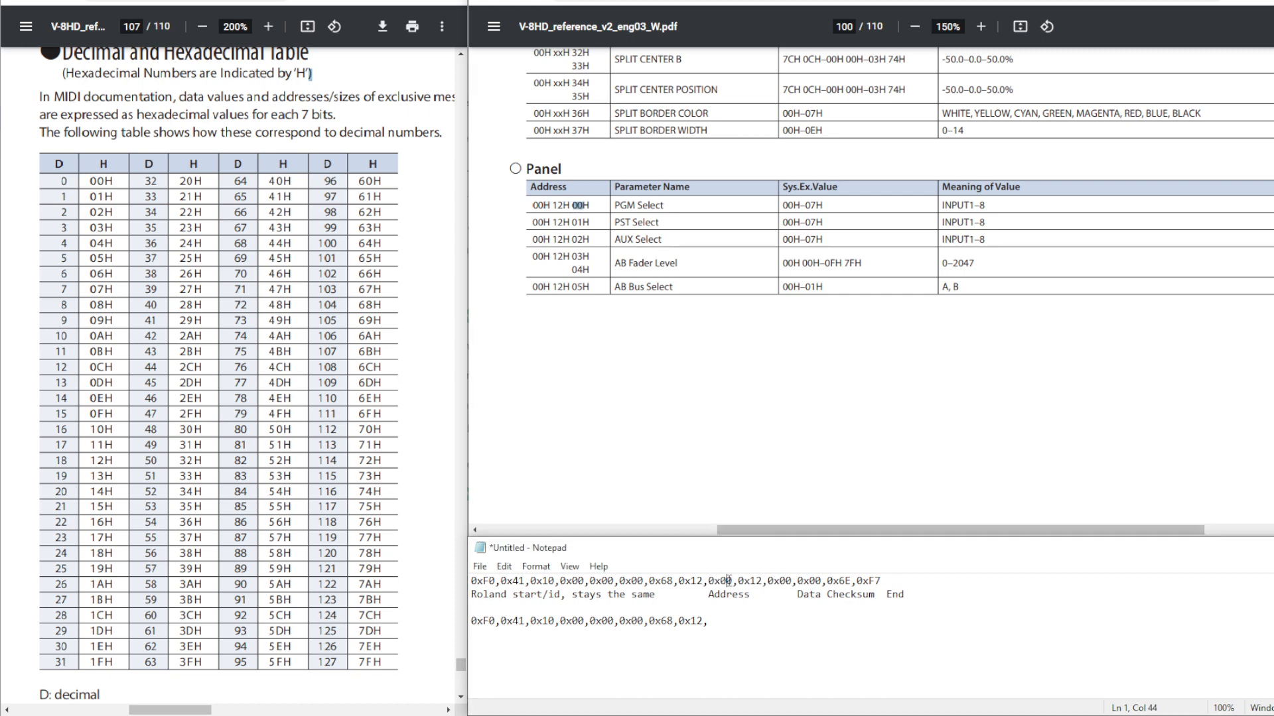
{"action": "left_click_drag", "start_coordinate": [720, 581], "coordinate": [731, 582]}
{"action": "left_click_drag", "start_coordinate": [779, 582], "coordinate": [790, 582]}
- Compare the sample's data byte with the PGM Select Sys.Ex. value range and examine the checksum byte
{"action": "left_click_drag", "start_coordinate": [617, 205], "coordinate": [676, 208]}
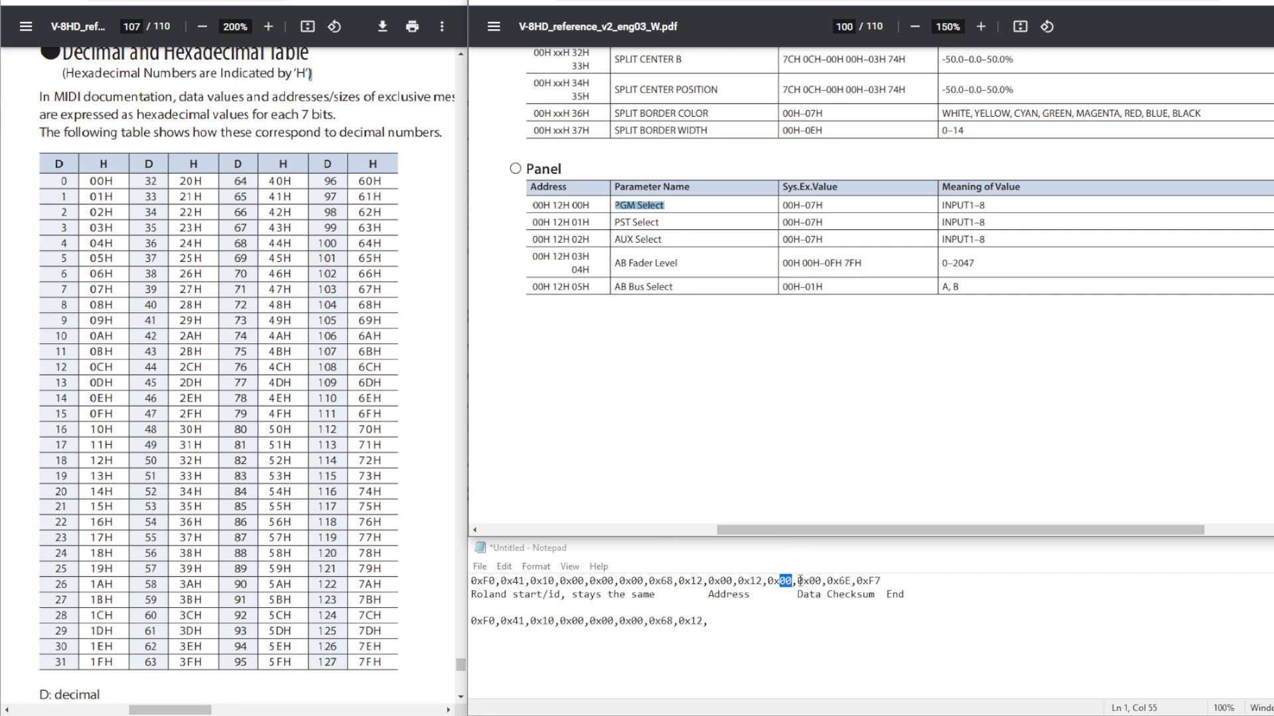
{"action": "left_click_drag", "start_coordinate": [798, 581], "coordinate": [821, 581]}
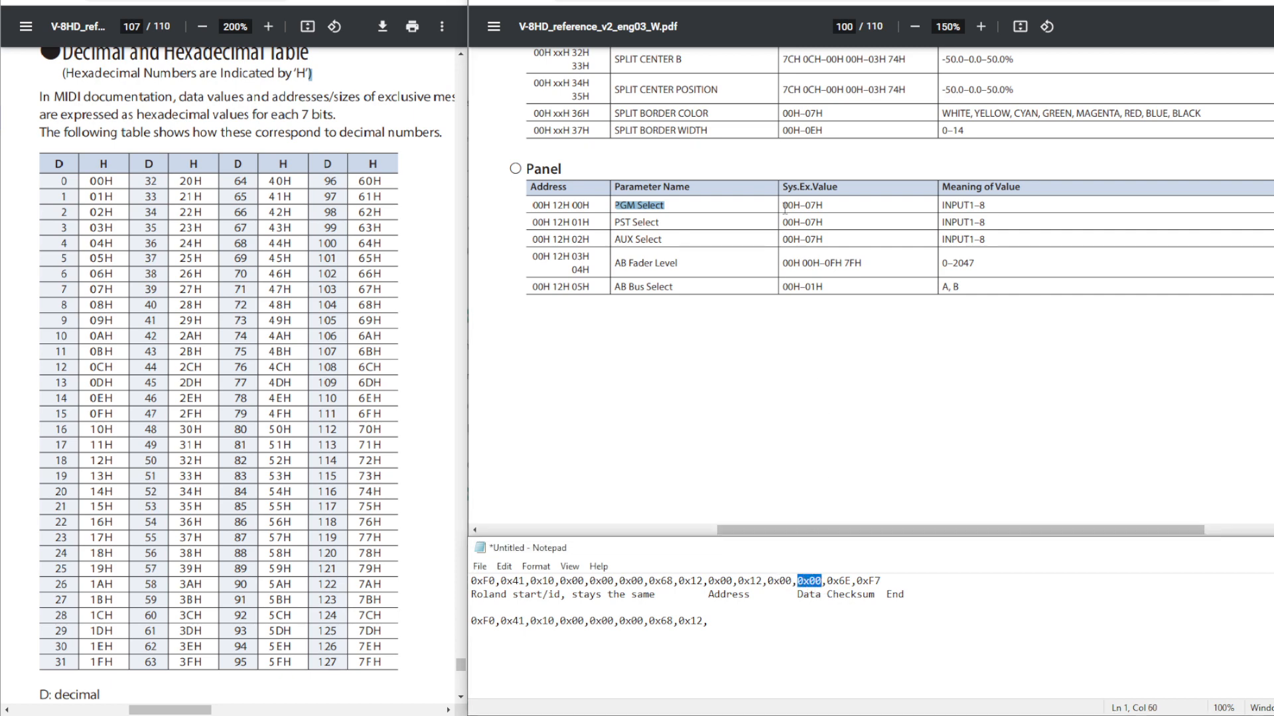
{"action": "left_click_drag", "start_coordinate": [782, 205], "coordinate": [823, 207]}
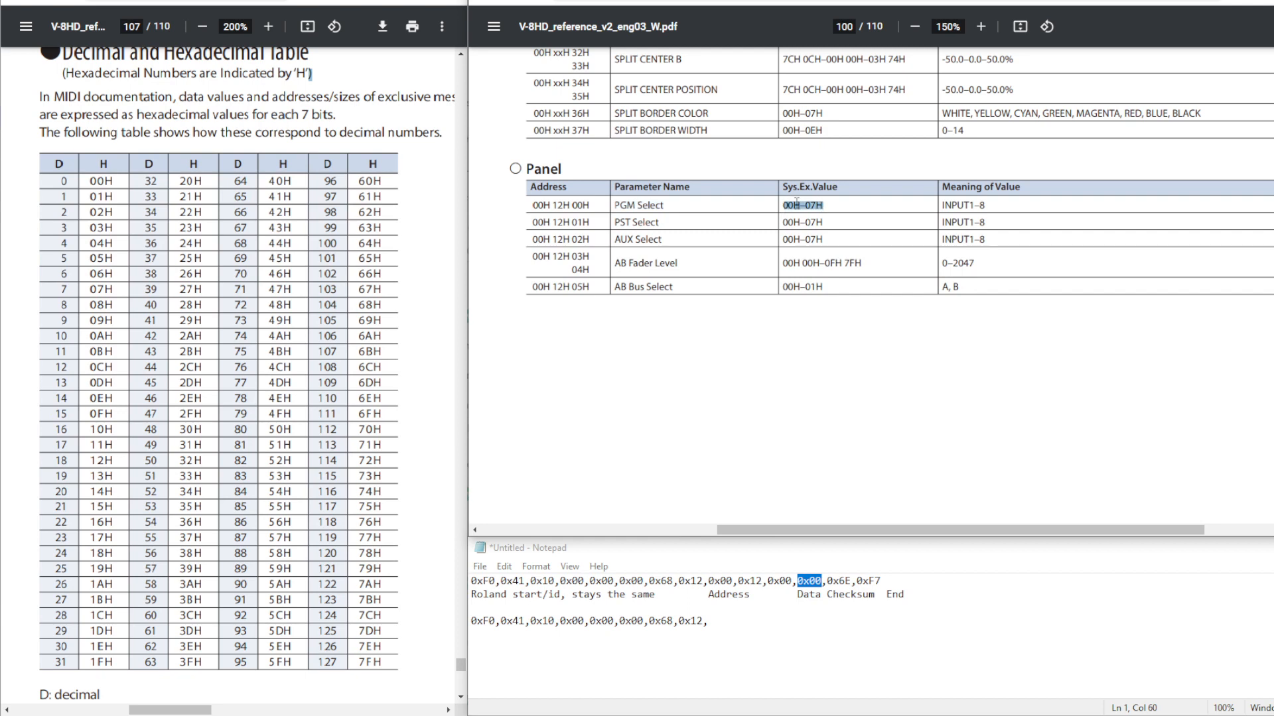
{"action": "left_click", "coordinate": [796, 202]}
{"action": "left_click_drag", "start_coordinate": [793, 204], "coordinate": [815, 207]}
{"action": "left_click", "coordinate": [808, 207]}
{"action": "left_click", "coordinate": [817, 581]}
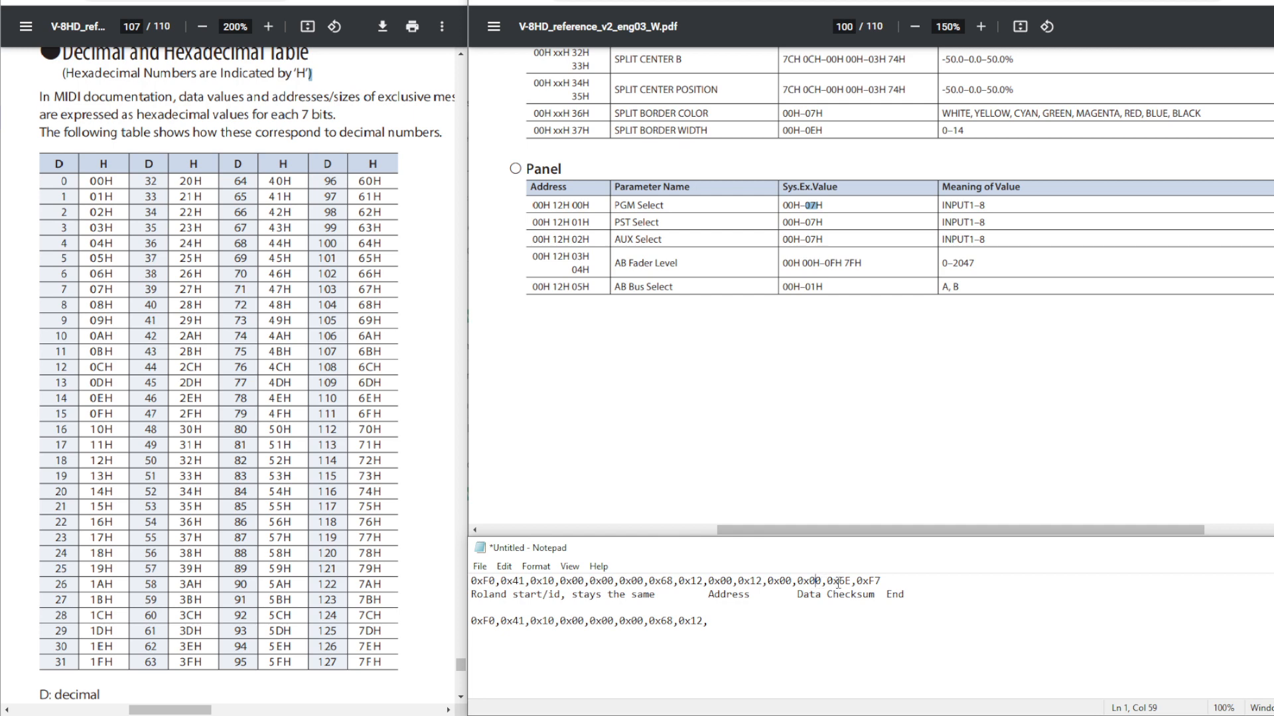
{"action": "left_click_drag", "start_coordinate": [852, 582], "coordinate": [828, 582]}
- Append the PGM Select address bytes 0x00,0x12,0x00, from the sample message to the new message line
{"action": "left_click", "coordinate": [705, 581]}
{"action": "left_click_drag", "start_coordinate": [707, 582], "coordinate": [794, 584]}
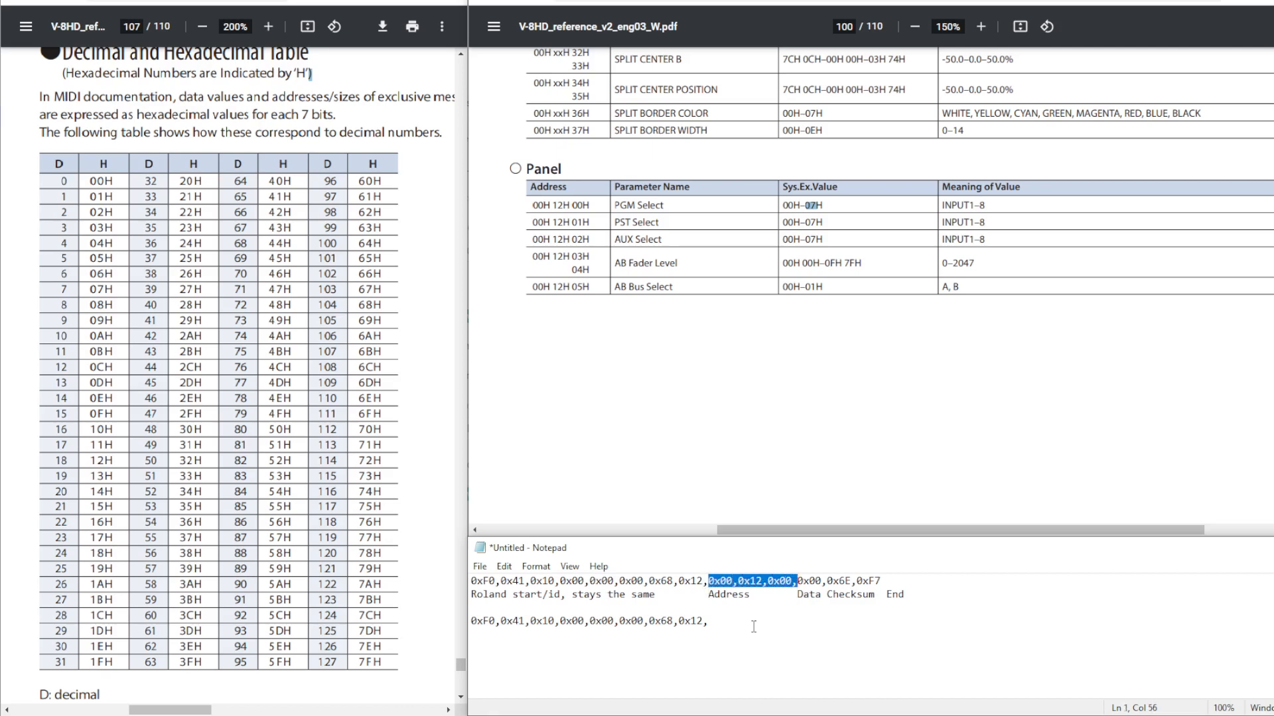
{"action": "left_click", "coordinate": [716, 617]}
{"action": "key", "text": "ctrl+v"}
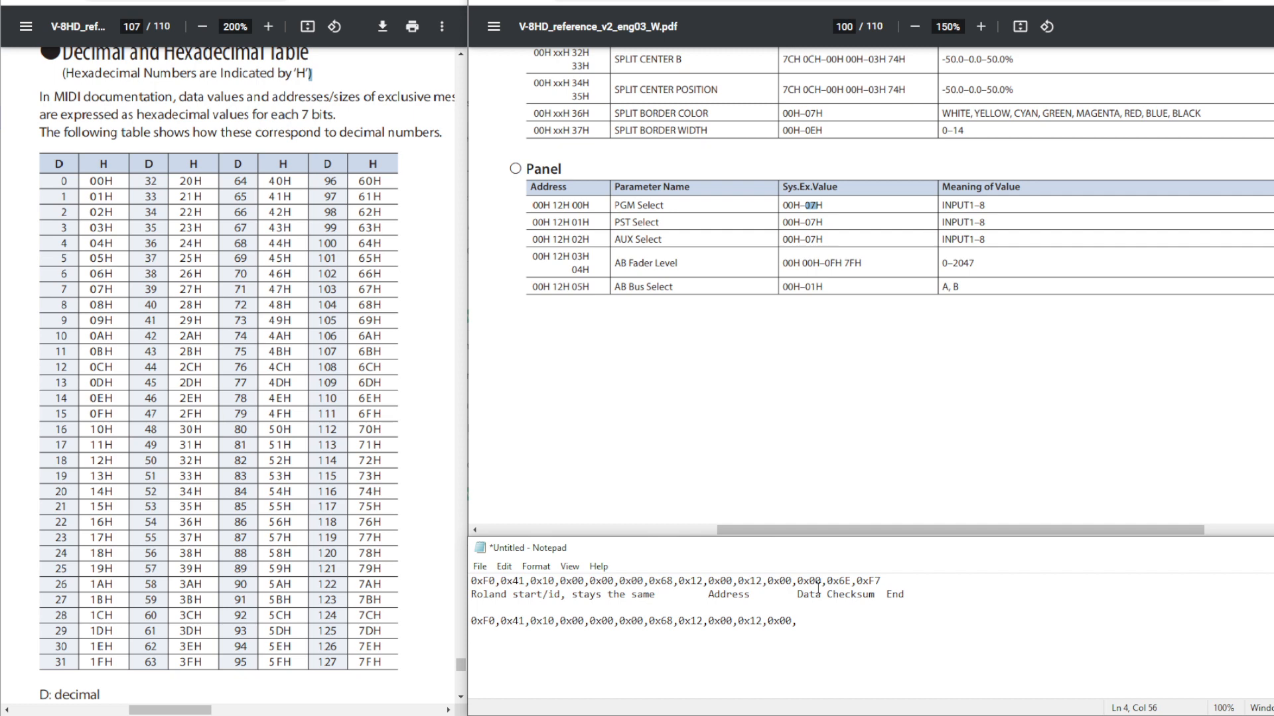
- Append the sample's data byte to the new message and change it to 0x05
{"action": "left_click_drag", "start_coordinate": [796, 581], "coordinate": [826, 581]}
{"action": "key", "text": "ctrl+c"}
{"action": "left_click", "coordinate": [802, 622]}
{"action": "key", "text": "ctrl+v"}
{"action": "left_click_drag", "start_coordinate": [821, 621], "coordinate": [818, 622]}
{"action": "type", "text": "5"}
{"action": "left_click", "coordinate": [816, 621]}
{"action": "left_click", "coordinate": [832, 623]}
- Append the end byte ,0xF7 to the new message and insert the checksum placeholder 0x?? before it
{"action": "left_click_drag", "start_coordinate": [851, 581], "coordinate": [888, 583]}
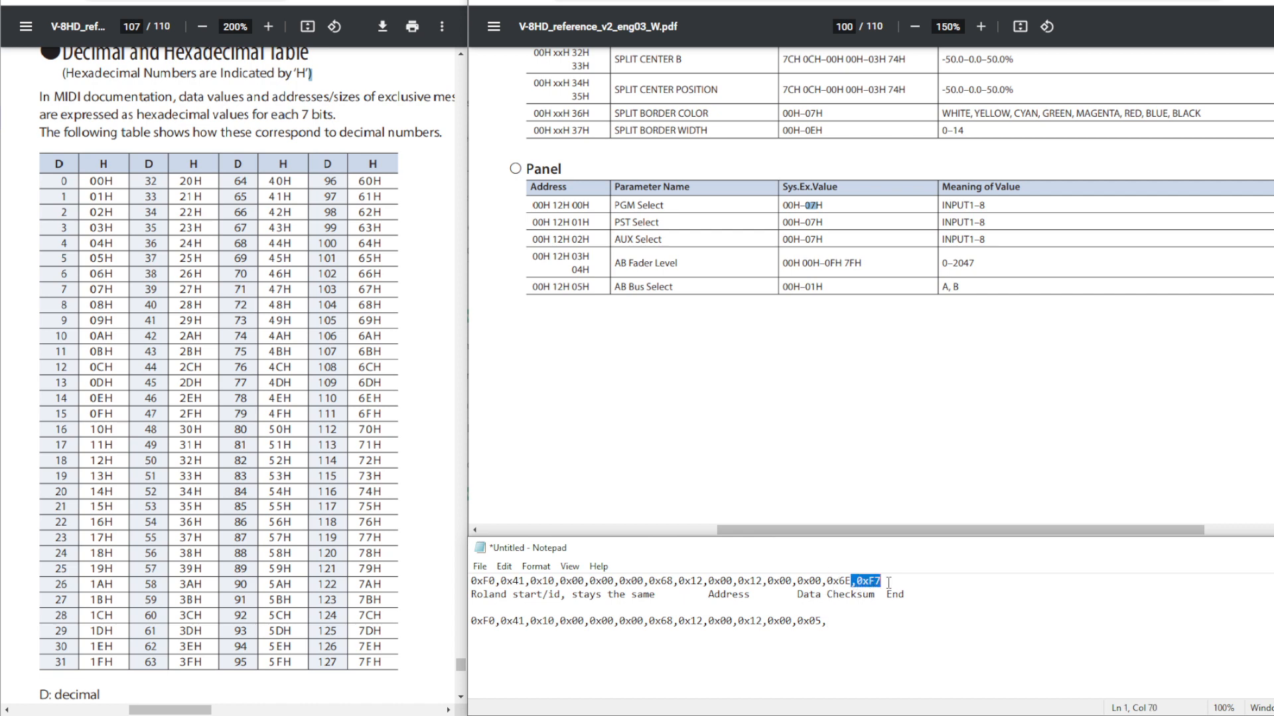
{"action": "left_click", "coordinate": [843, 625]}
{"action": "key", "text": "ctrl+v"}
{"action": "left_click", "coordinate": [828, 624]}
{"action": "key", "text": "Left"}
{"action": "type", "text": "0x"}
{"action": "key", "text": "Delete"}
{"action": "type", "text": "??"}
- Examine the checksum formula in the reference and the address and data bytes of the new message that it sums
{"action": "left_click_drag", "start_coordinate": [194, 703], "coordinate": [304, 701]}
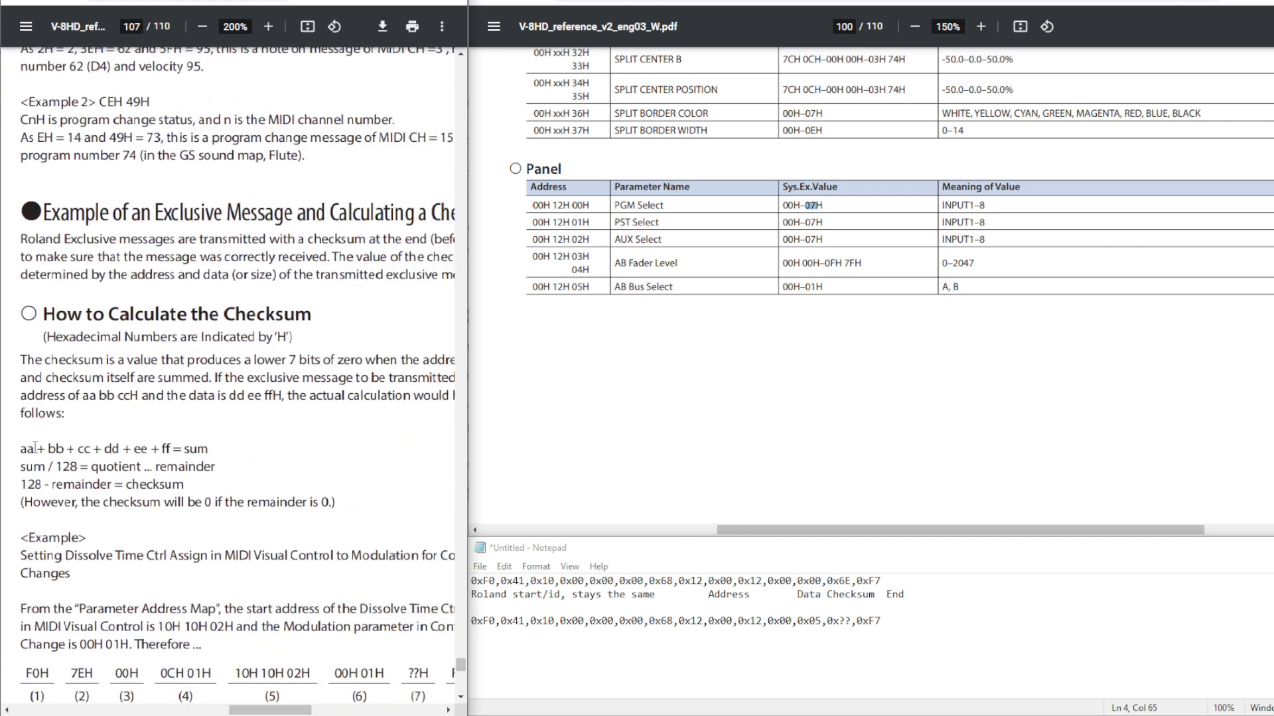
{"action": "left_click_drag", "start_coordinate": [35, 448], "coordinate": [71, 484]}
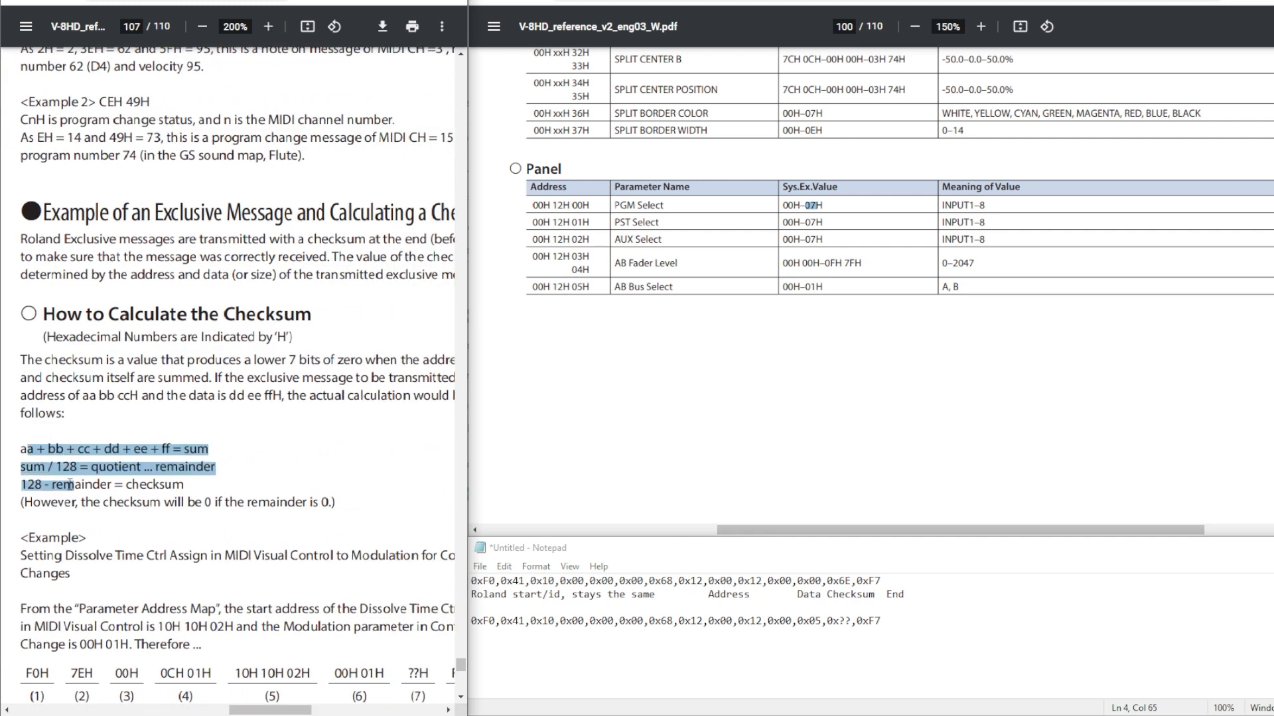
{"action": "left_click", "coordinate": [751, 632]}
{"action": "left_click_drag", "start_coordinate": [708, 621], "coordinate": [822, 621]}
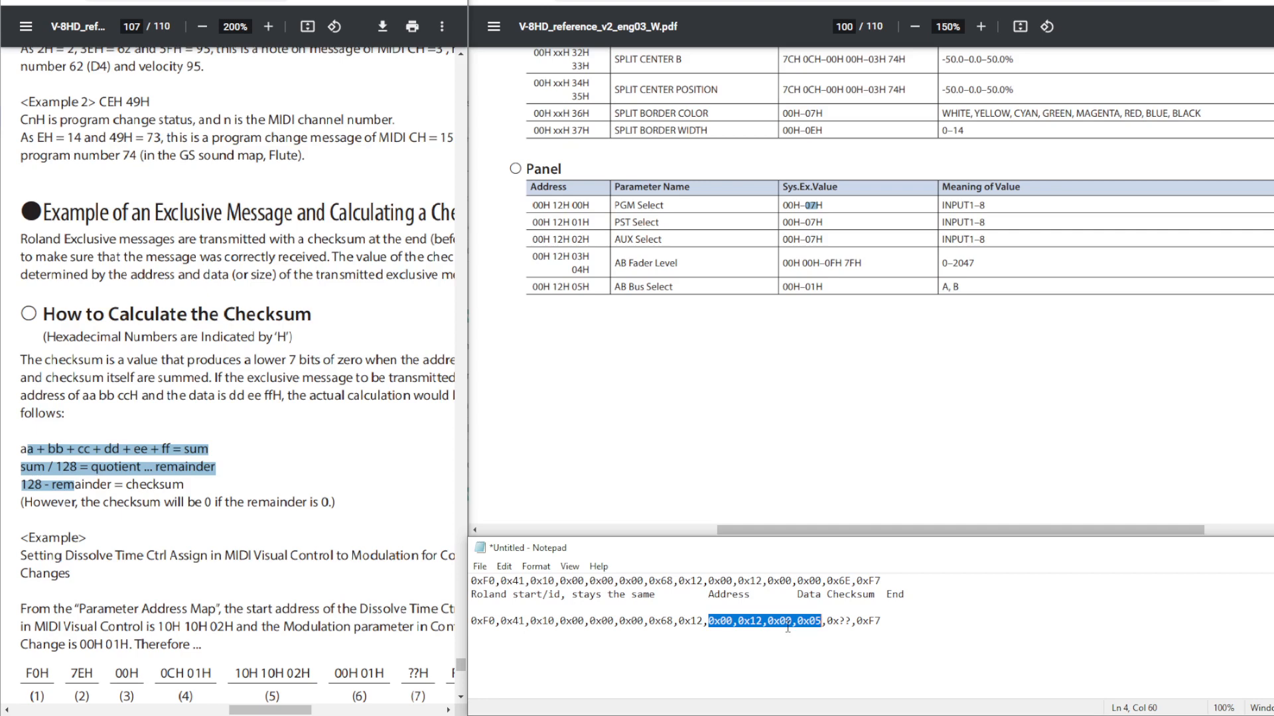
{"action": "left_click", "coordinate": [751, 628]}
{"action": "left_click_drag", "start_coordinate": [721, 622], "coordinate": [821, 627]}
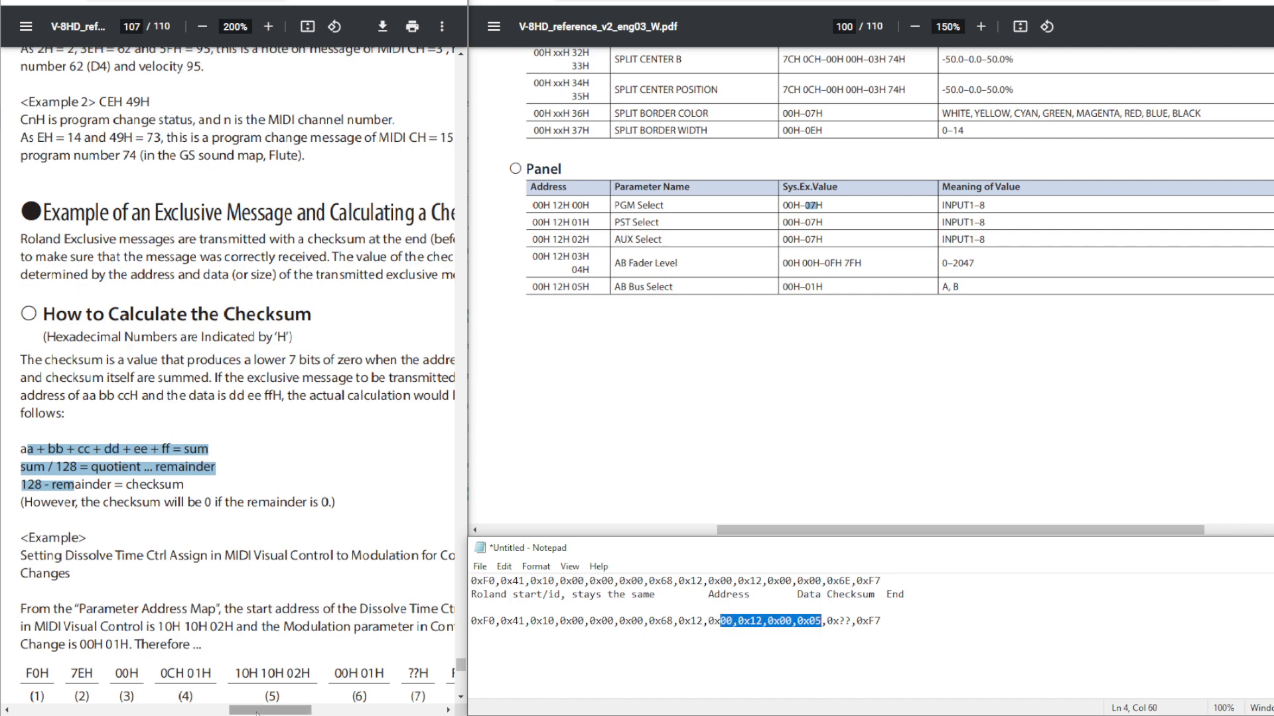
- Look up the decimal equivalents of the new message's address and data bytes, including 12H and 05H, in the conversion table
{"action": "left_click_drag", "start_coordinate": [256, 711], "coordinate": [157, 713]}
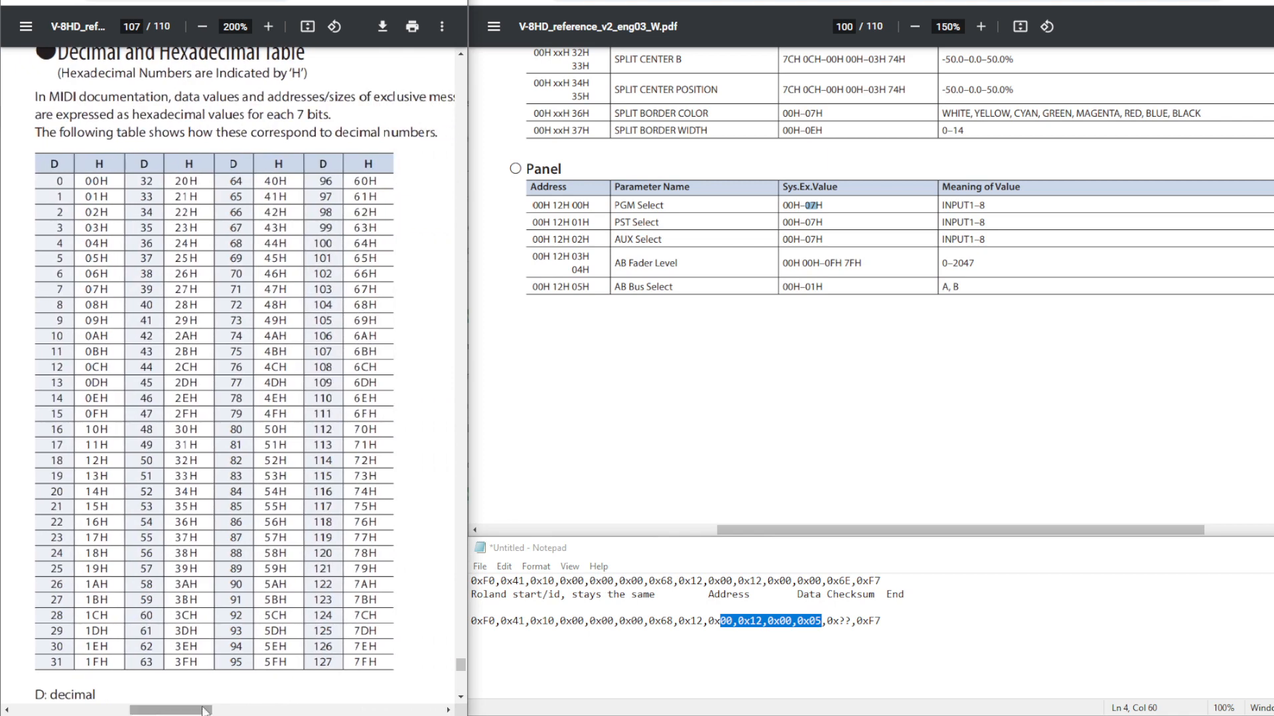
{"action": "left_click", "coordinate": [729, 624]}
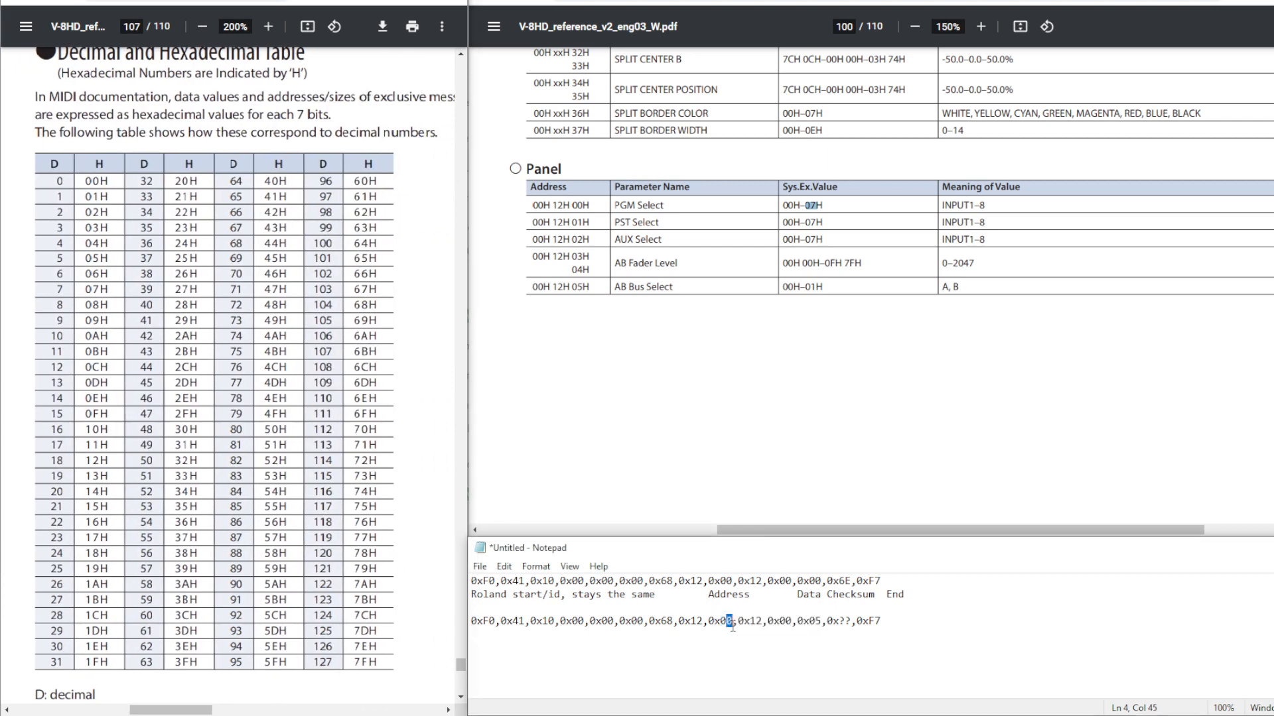
{"action": "left_click_drag", "start_coordinate": [750, 624], "coordinate": [761, 625]}
{"action": "mouse_move", "coordinate": [86, 461]}
{"action": "left_mouse_down"}
{"action": "mouse_move", "coordinate": [111, 458]}
{"action": "mouse_move", "coordinate": [63, 461]}
{"action": "left_mouse_up"}
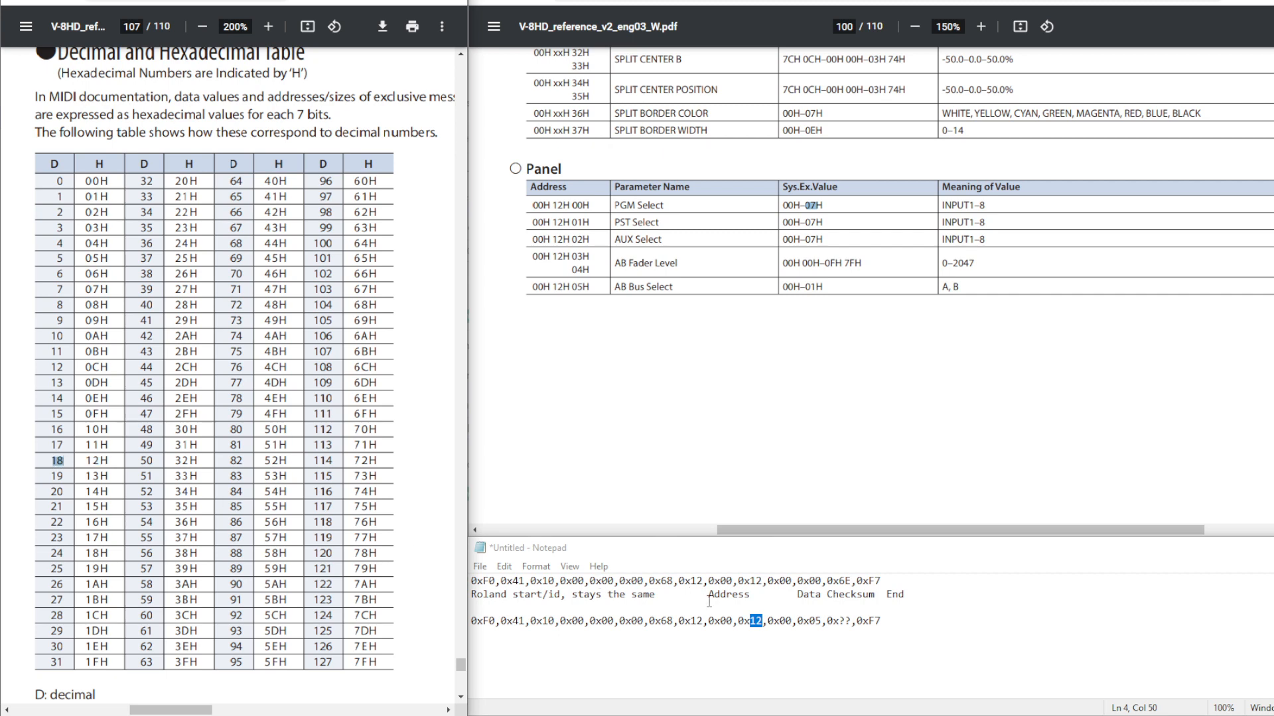
{"action": "left_click_drag", "start_coordinate": [719, 620], "coordinate": [762, 622]}
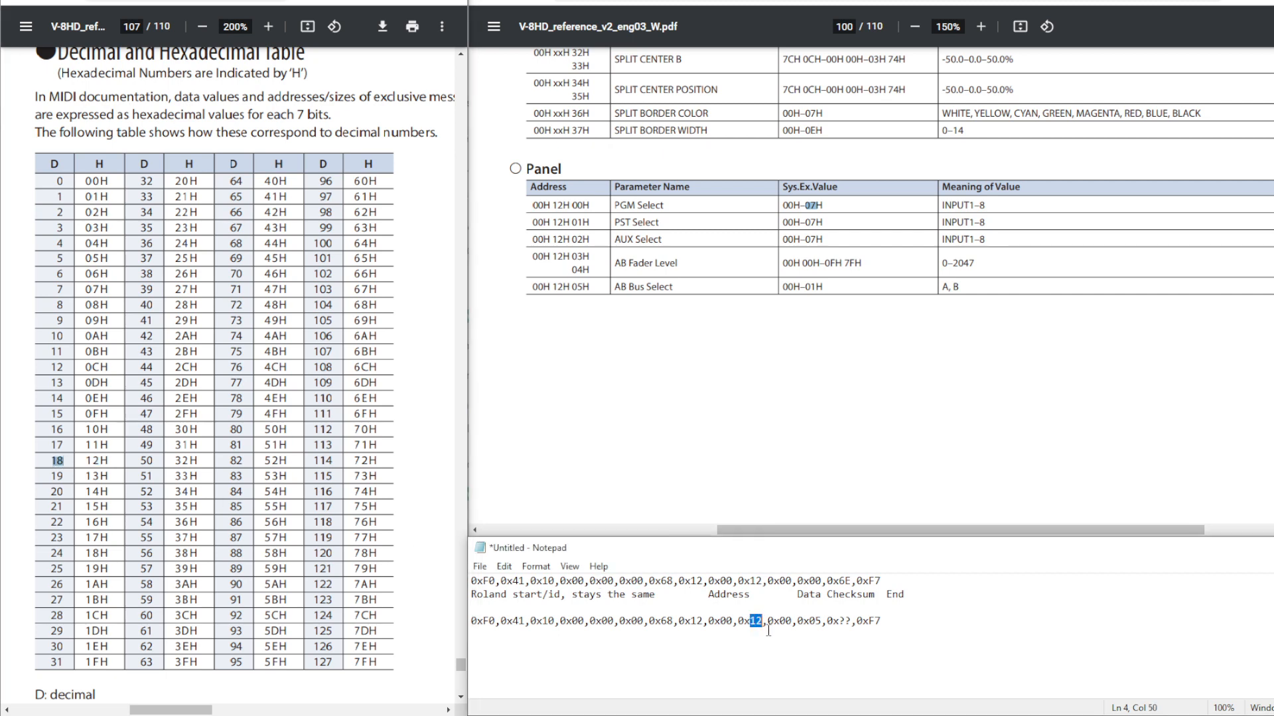
{"action": "left_click", "coordinate": [781, 621]}
{"action": "left_click", "coordinate": [812, 622]}
{"action": "left_click_drag", "start_coordinate": [812, 622], "coordinate": [821, 624]}
{"action": "left_click_drag", "start_coordinate": [86, 258], "coordinate": [97, 259]}
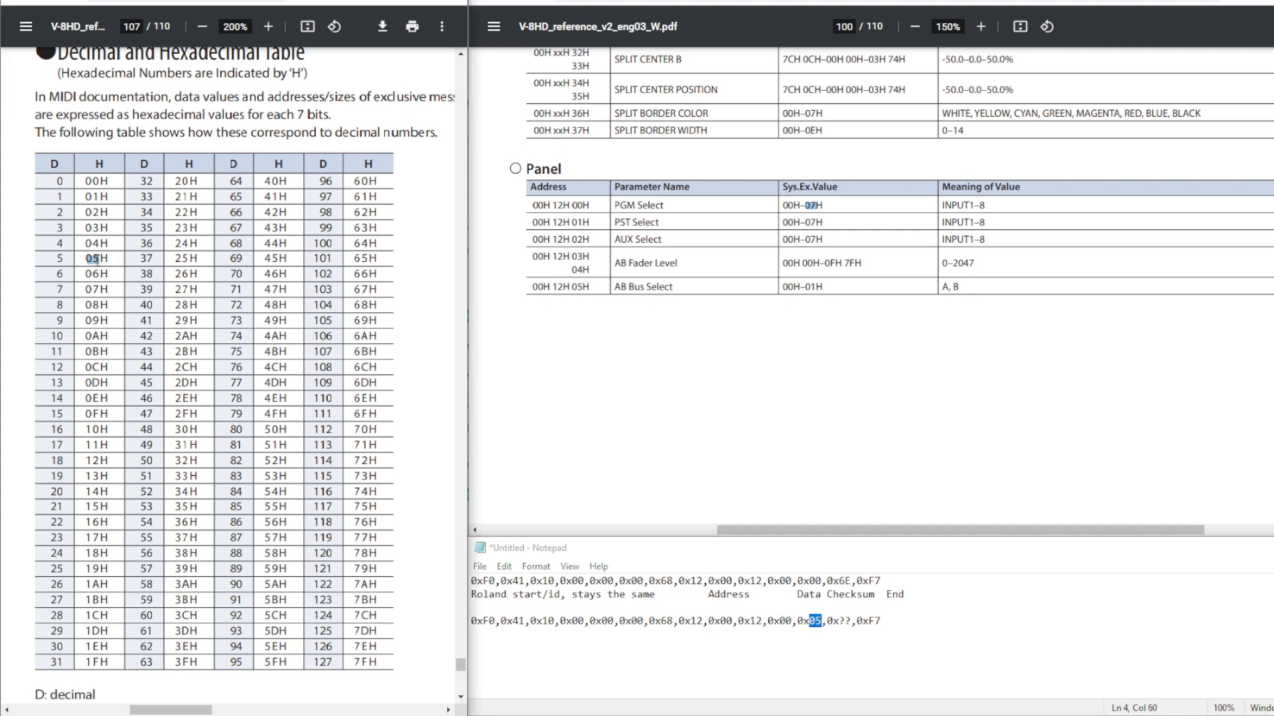
- Switch to Calculator and compute the byte sum 18 + 5 and the checksum 128 - 23
{"action": "key", "text": "alt+Tab"}
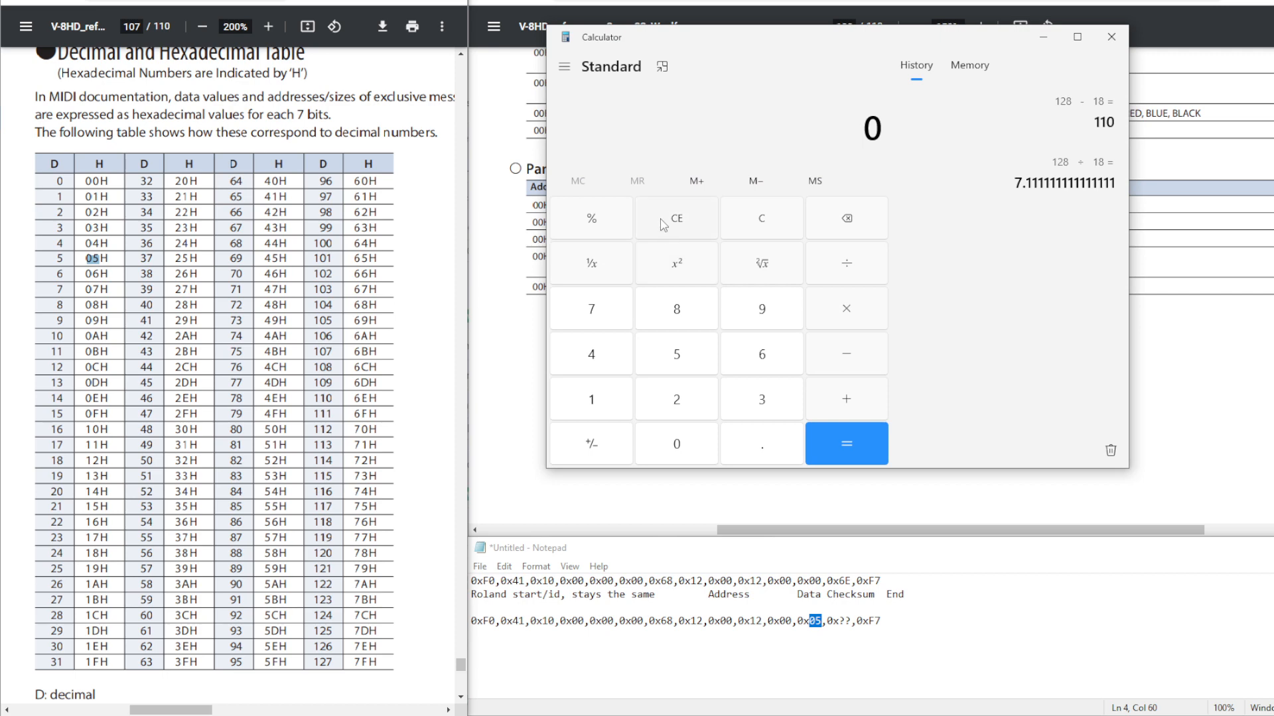
{"action": "type", "text": "18+5"}
{"action": "key", "text": "Return"}
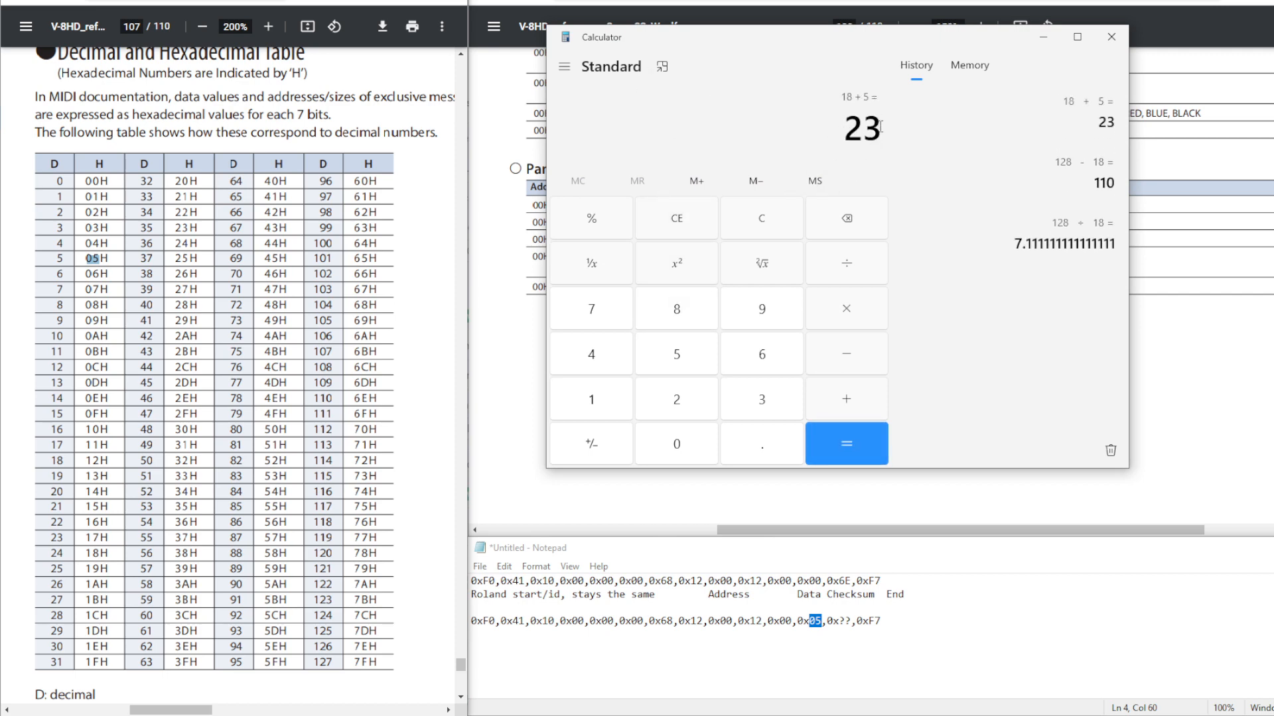
{"action": "left_click", "coordinate": [693, 218]}
{"action": "type", "text": "128 - 23"}
{"action": "key", "text": "Return"}
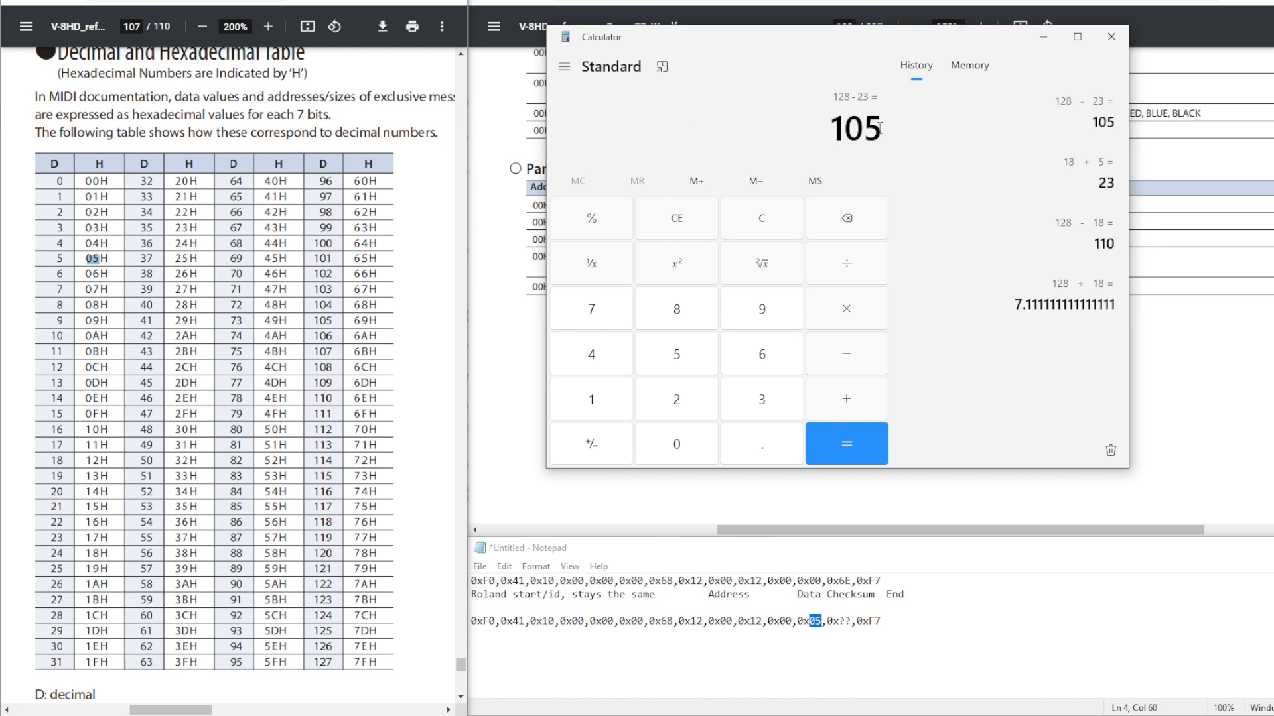
{"action": "left_click_drag", "start_coordinate": [880, 128], "coordinate": [833, 130]}
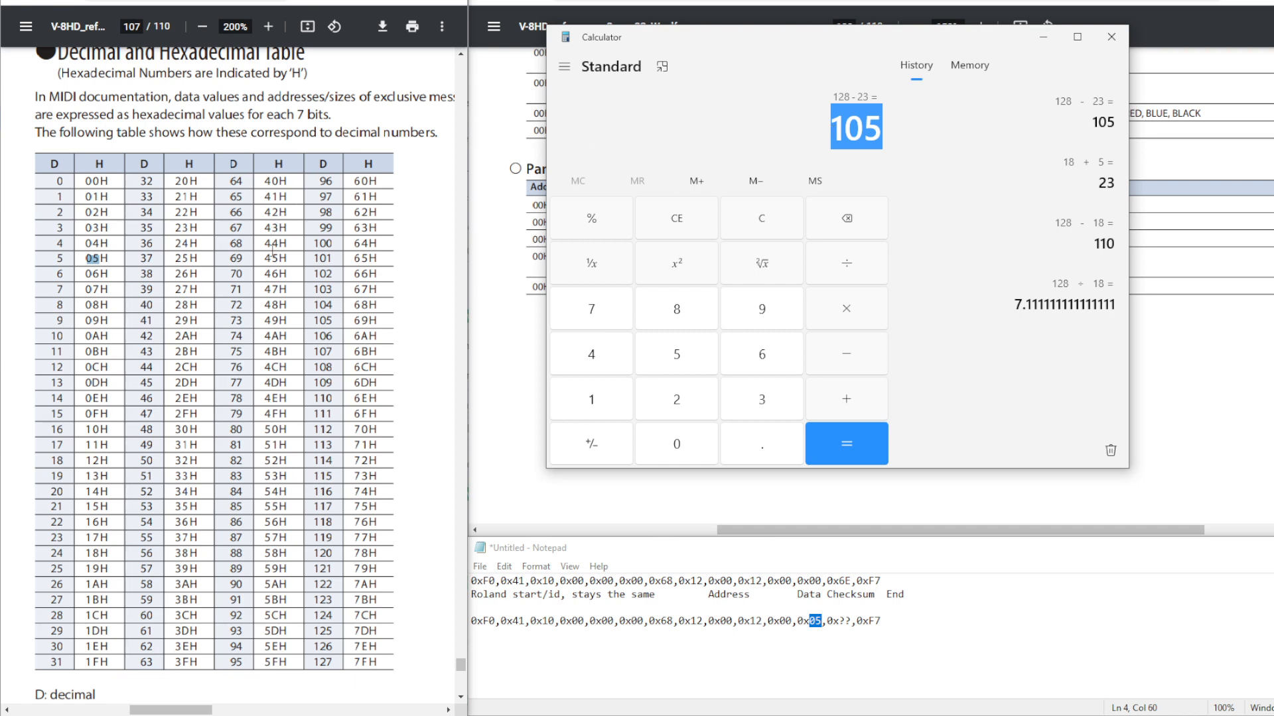
- Look up decimal 105 in the conversion table and replace the ?? checksum placeholder with 69
{"action": "left_click_drag", "start_coordinate": [315, 322], "coordinate": [365, 321]}
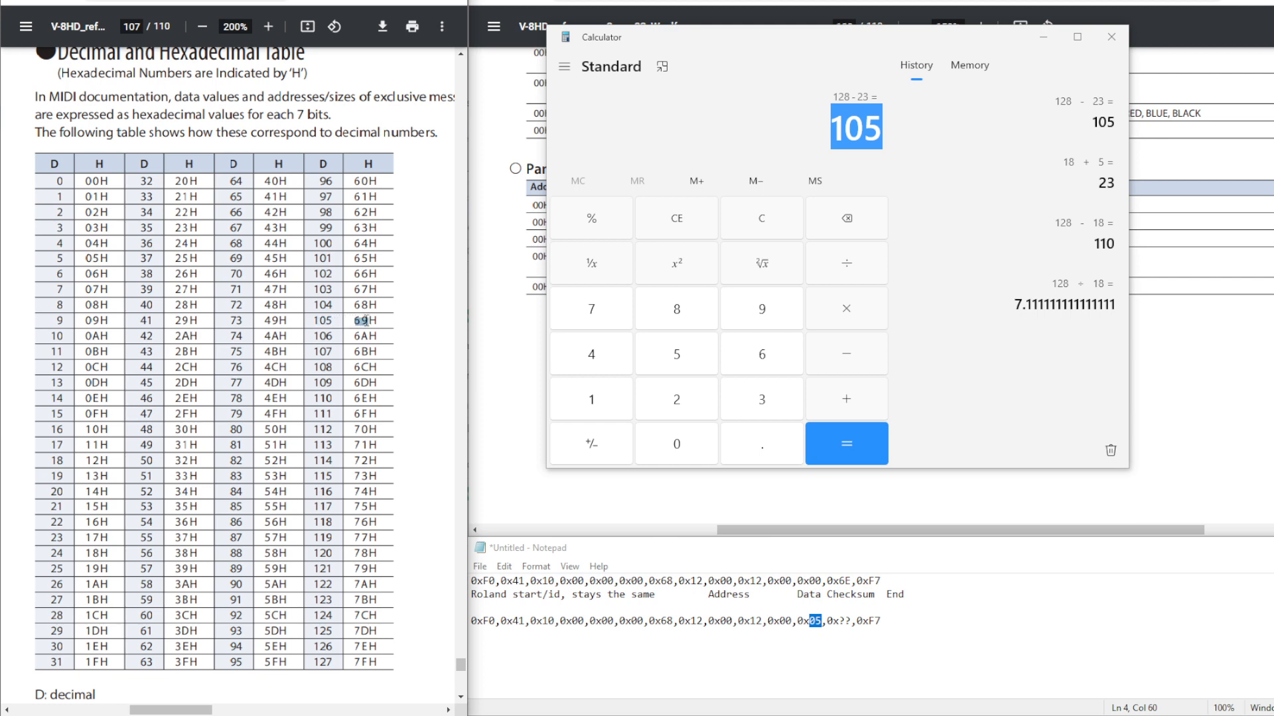
{"action": "double_click", "coordinate": [845, 620]}
{"action": "type", "text": "69"}
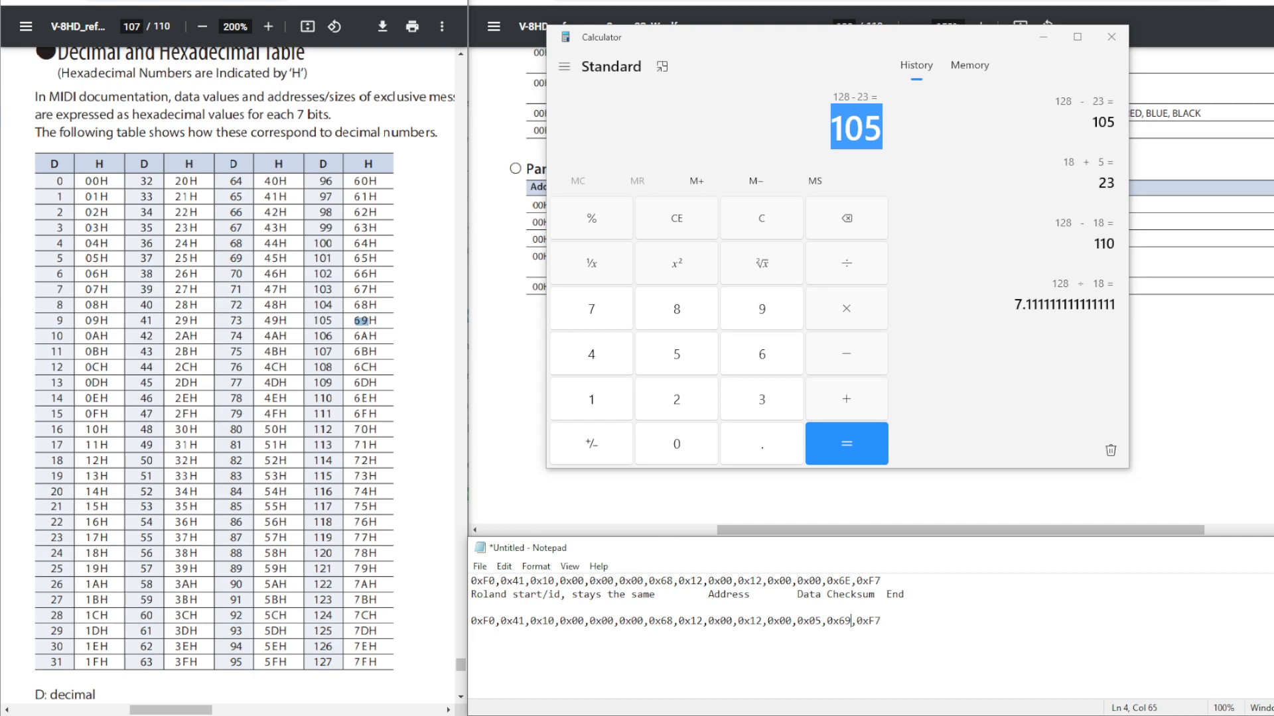
- Minimize Calculator, review the completed SysEx message in Notepad, and add a new empty line below it
{"action": "left_click", "coordinate": [1043, 37]}
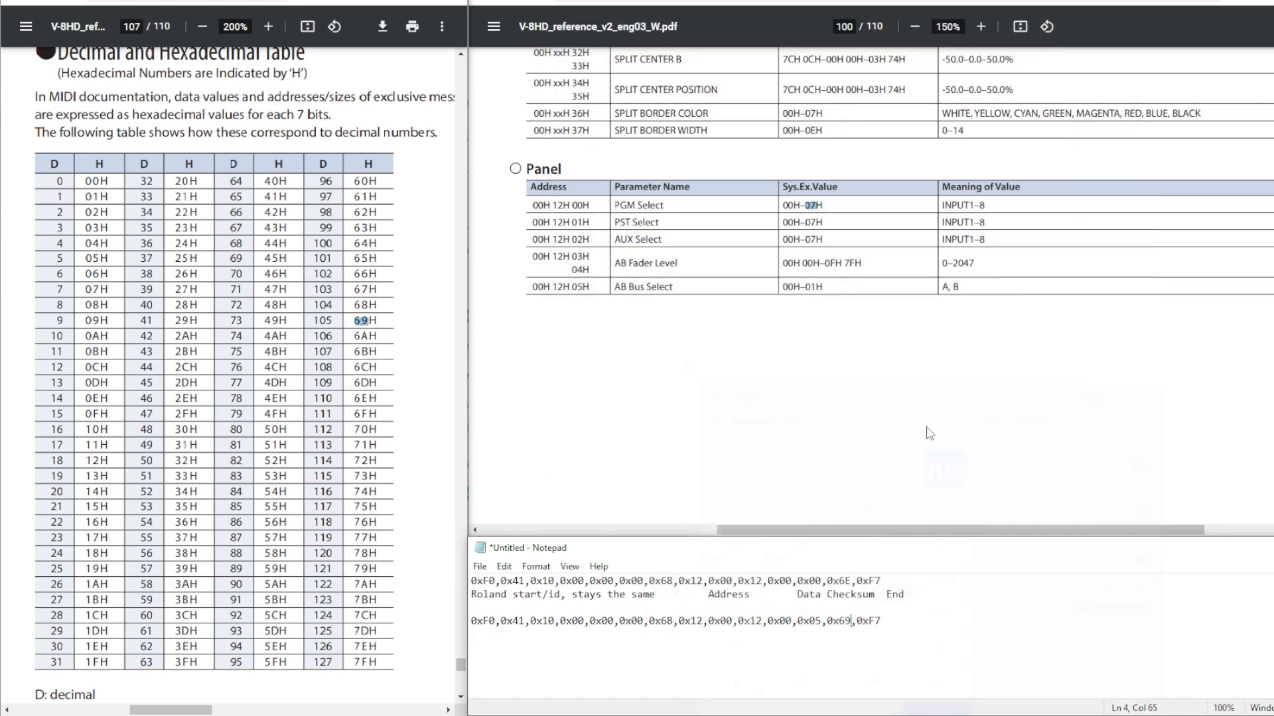
{"action": "left_click_drag", "start_coordinate": [913, 631], "coordinate": [462, 631]}
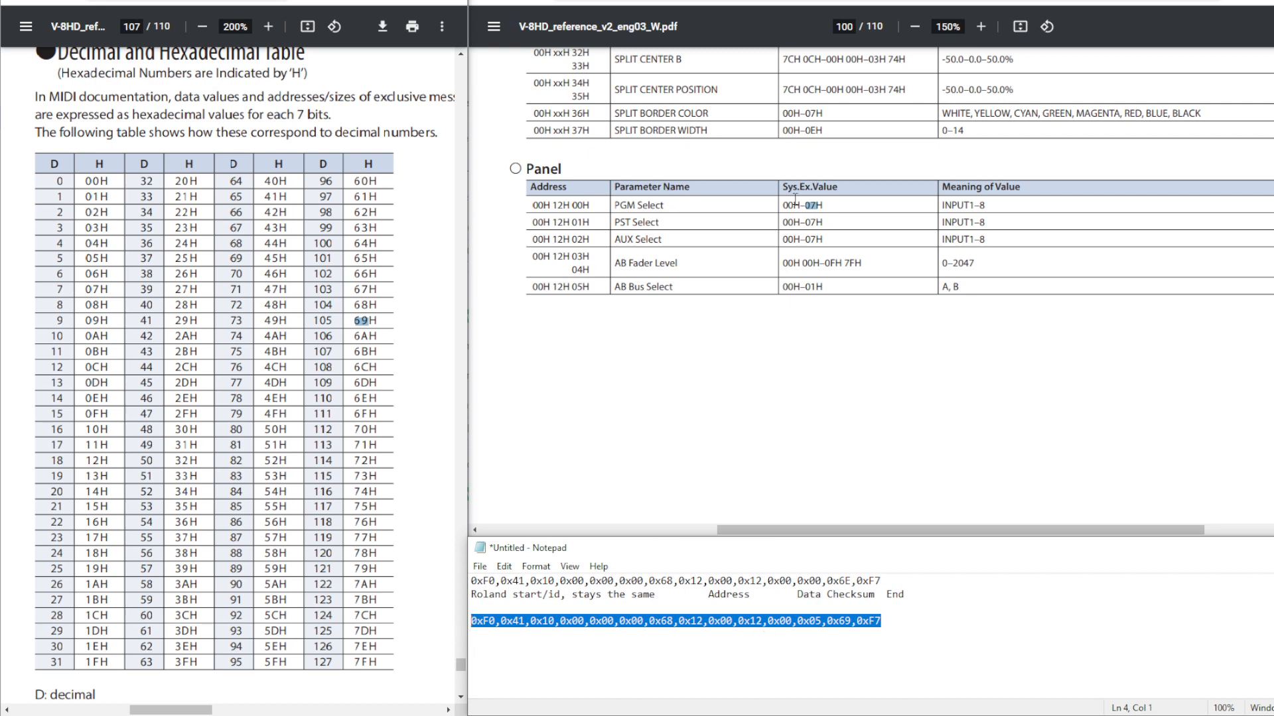
{"action": "left_click", "coordinate": [913, 635]}
{"action": "key", "text": "Return"}
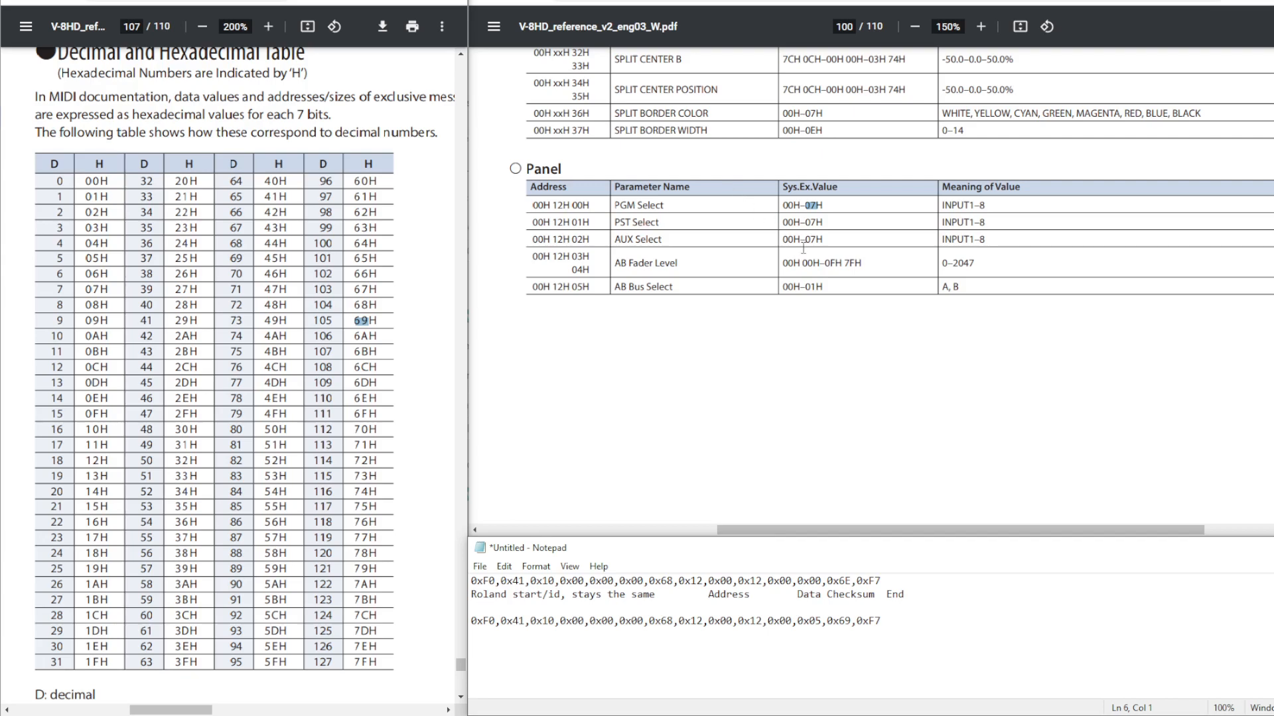
- Examine the SPLIT/VFX section of the reference for how the xxH address placeholder corresponds to channels A and B
{"action": "scroll", "coordinate": [803, 248], "scroll_direction": "up", "scroll_amount": 15}
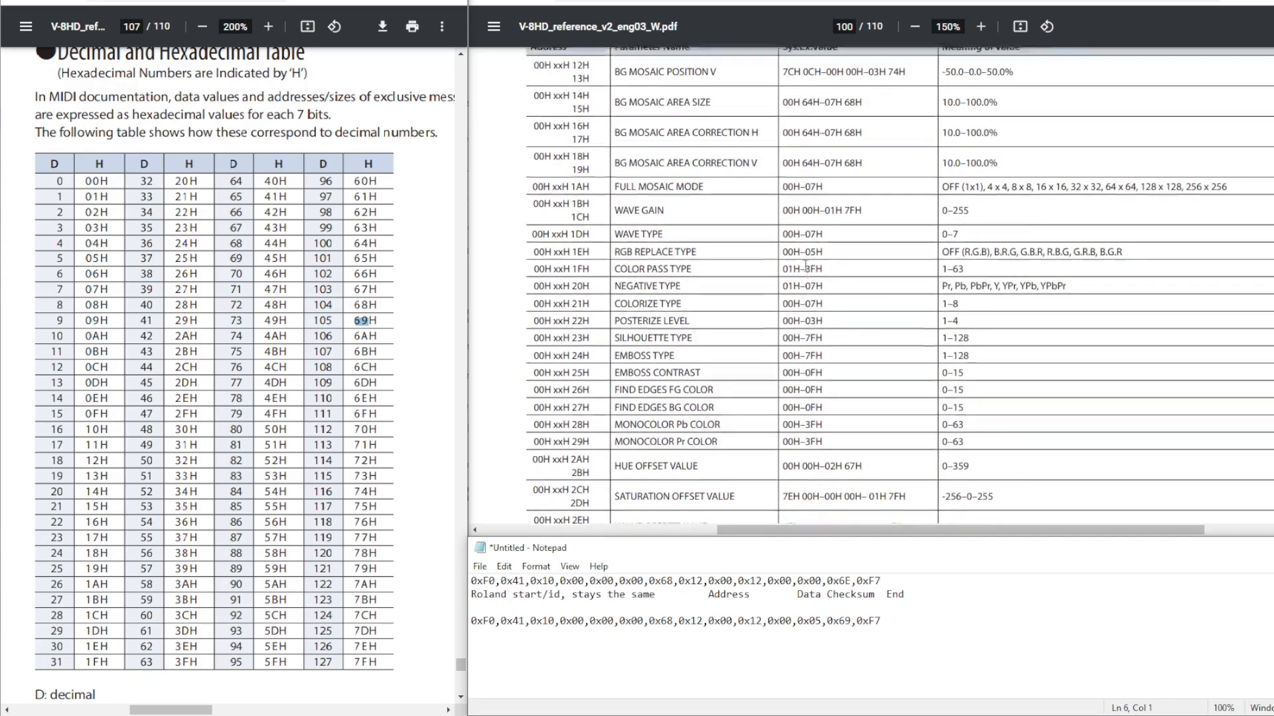
{"action": "scroll", "coordinate": [798, 281], "scroll_direction": "up", "scroll_amount": 5}
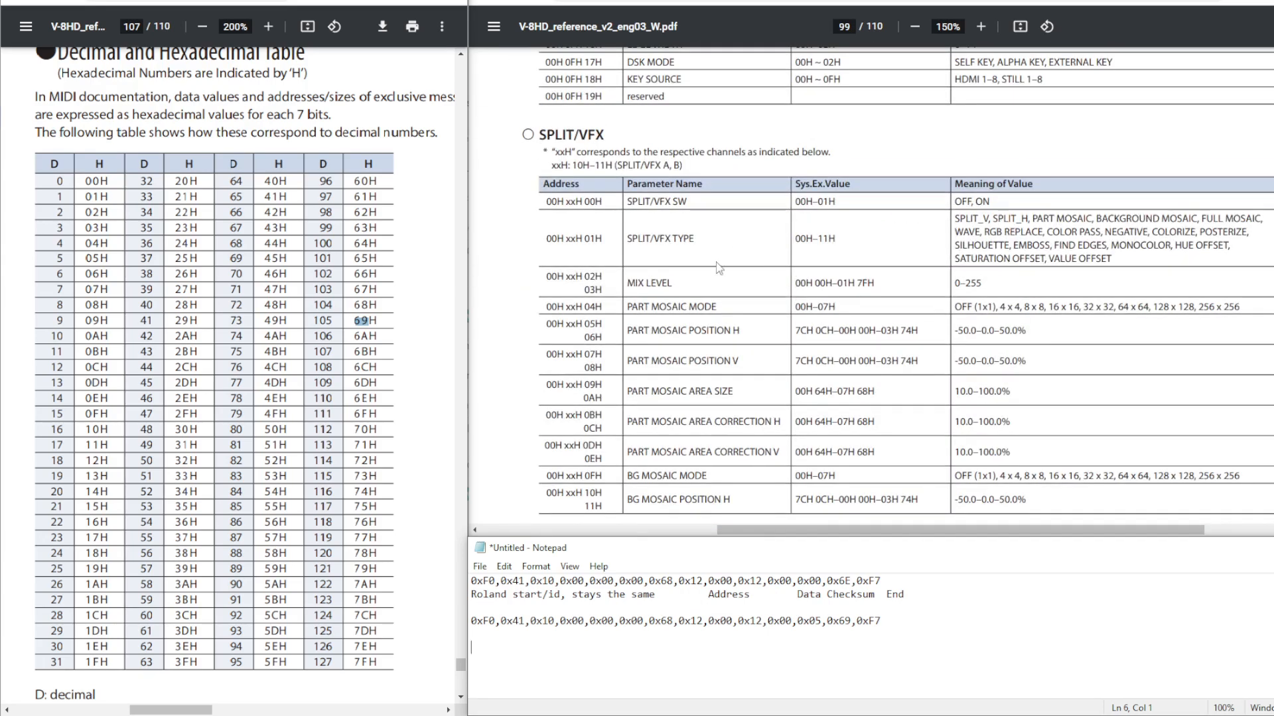
{"action": "left_click_drag", "start_coordinate": [544, 203], "coordinate": [613, 165]}
{"action": "left_click", "coordinate": [566, 204]}
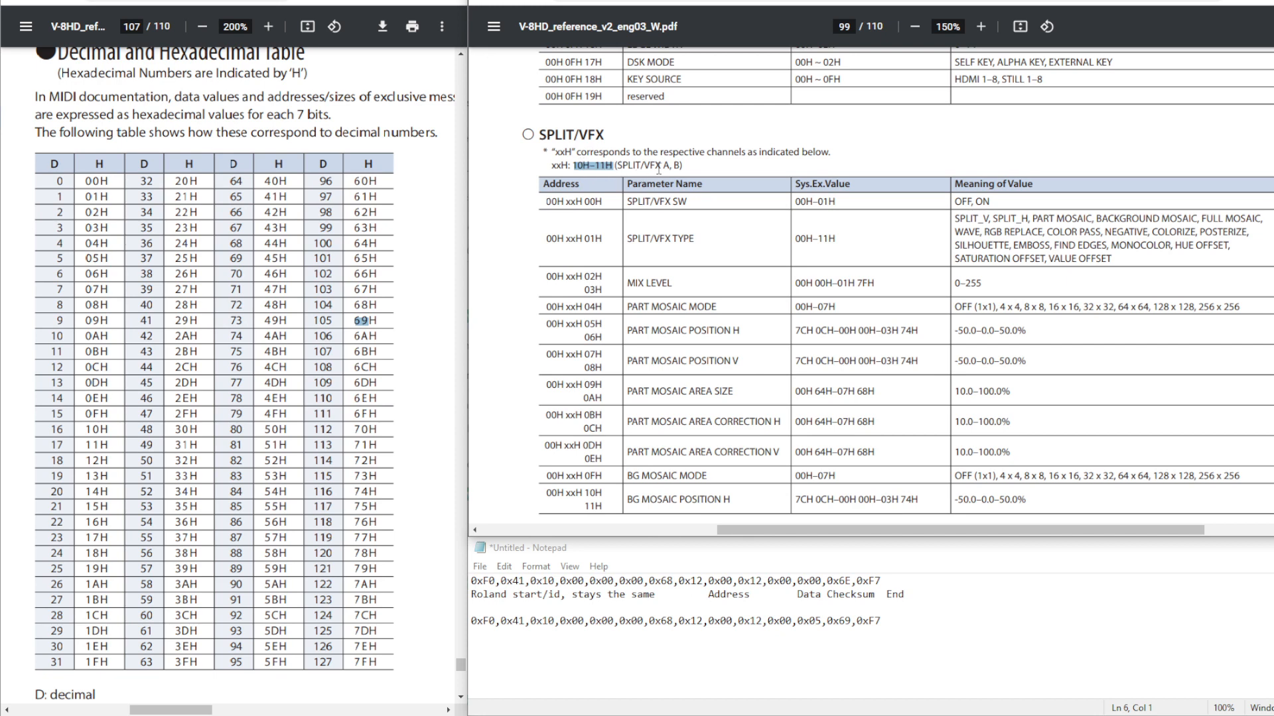
{"action": "left_click_drag", "start_coordinate": [657, 165], "coordinate": [681, 165]}
{"action": "left_click_drag", "start_coordinate": [546, 202], "coordinate": [579, 167]}
{"action": "left_click", "coordinate": [571, 203]}
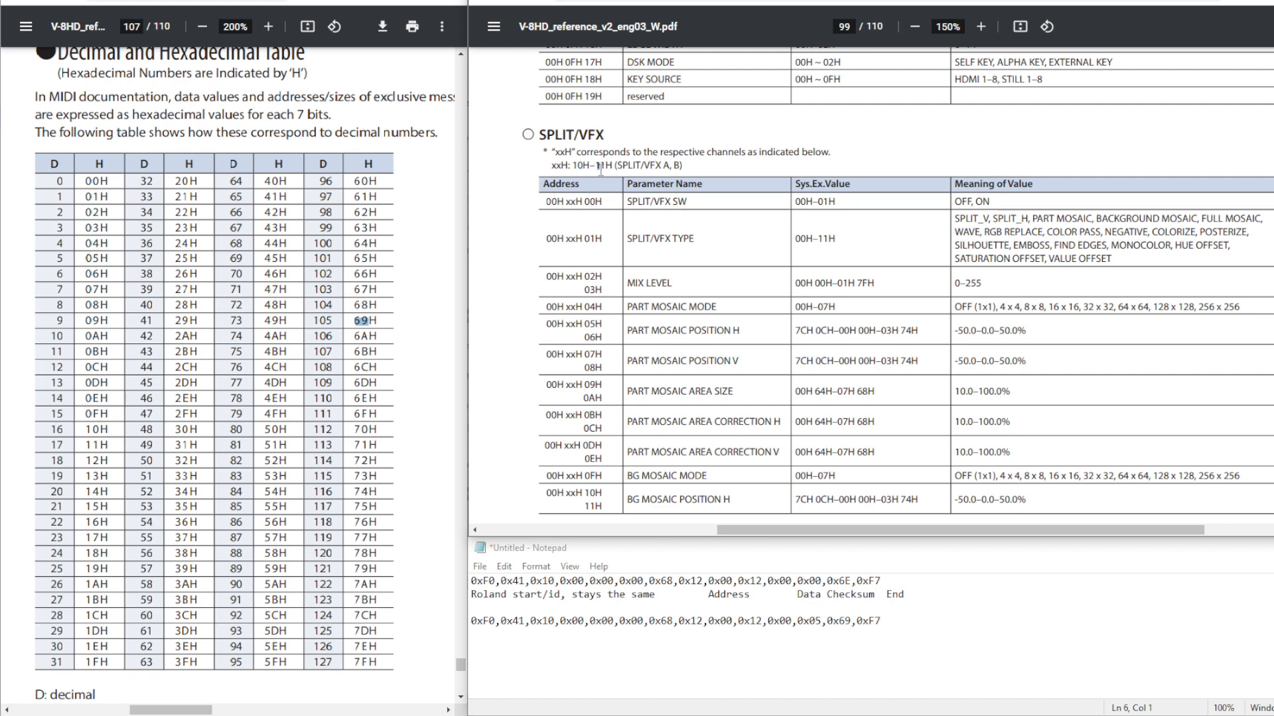
- Examine the DSK table's PGM SW address and Sys.Ex. value range against the address and data bytes of the messages in Notepad
{"action": "scroll", "coordinate": [671, 329], "scroll_direction": "up", "scroll_amount": 10}
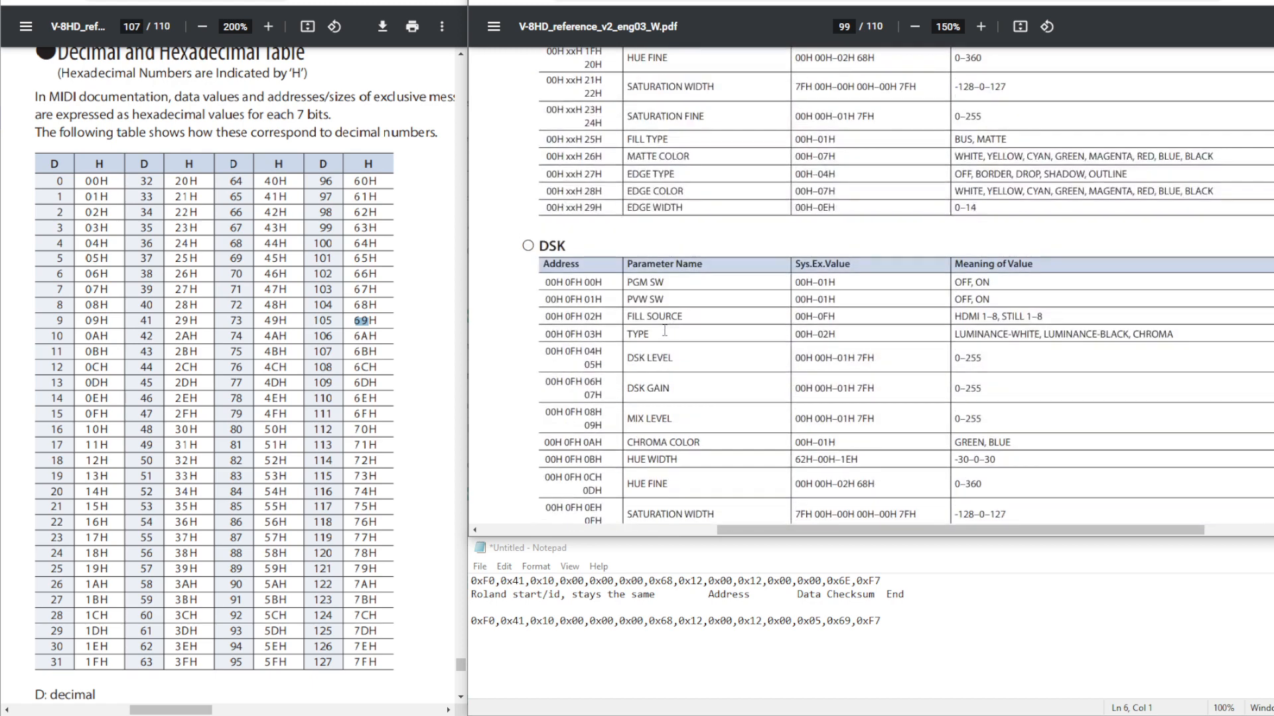
{"action": "scroll", "coordinate": [667, 330], "scroll_direction": "down", "scroll_amount": 3}
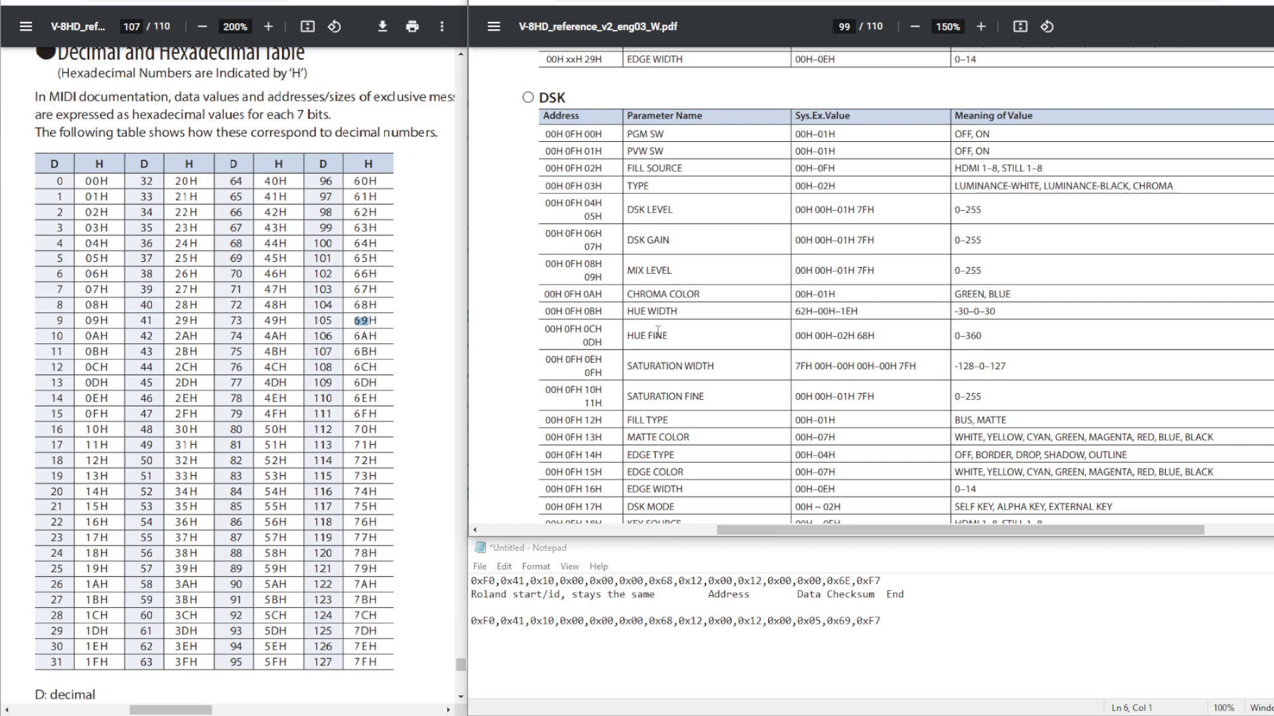
{"action": "scroll", "coordinate": [658, 332], "scroll_direction": "down", "scroll_amount": 3}
{"action": "scroll", "coordinate": [658, 332], "scroll_direction": "up", "scroll_amount": 3}
{"action": "left_click_drag", "start_coordinate": [564, 137], "coordinate": [601, 136]}
{"action": "left_click", "coordinate": [735, 618]}
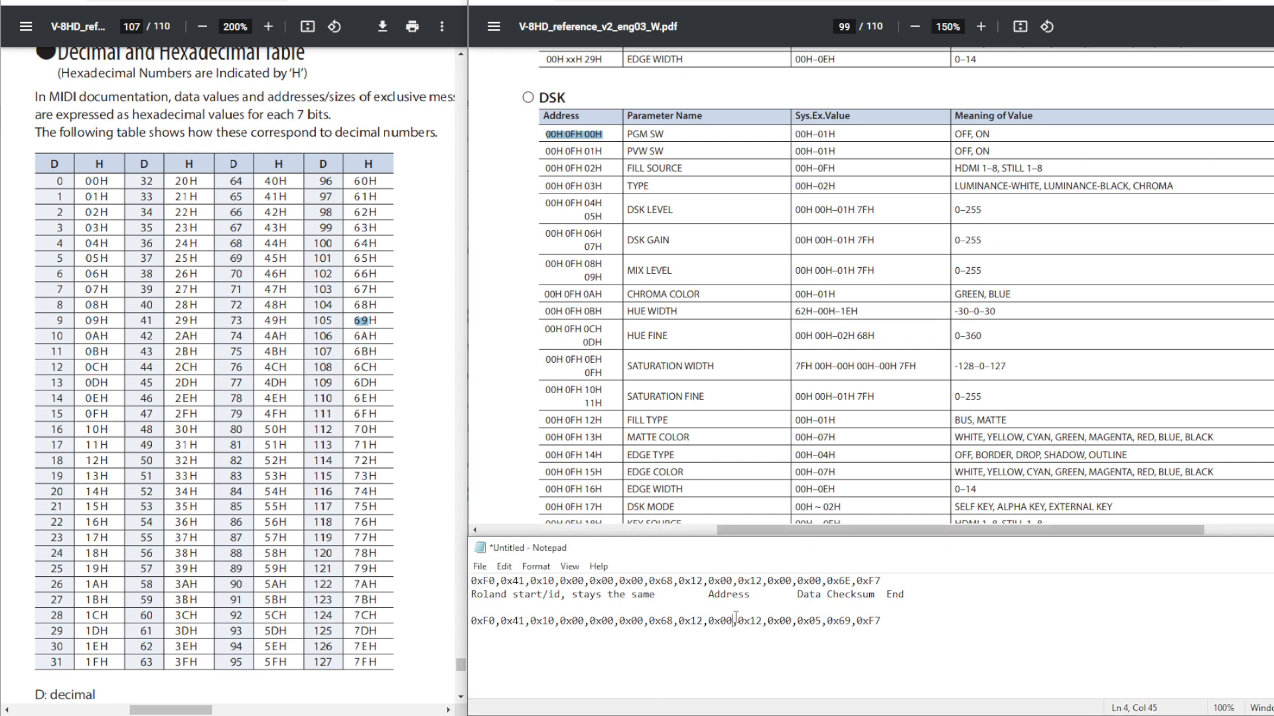
{"action": "mouse_move", "coordinate": [795, 135]}
{"action": "left_mouse_down"}
{"action": "mouse_move", "coordinate": [826, 138]}
{"action": "mouse_move", "coordinate": [802, 133]}
{"action": "left_mouse_up"}
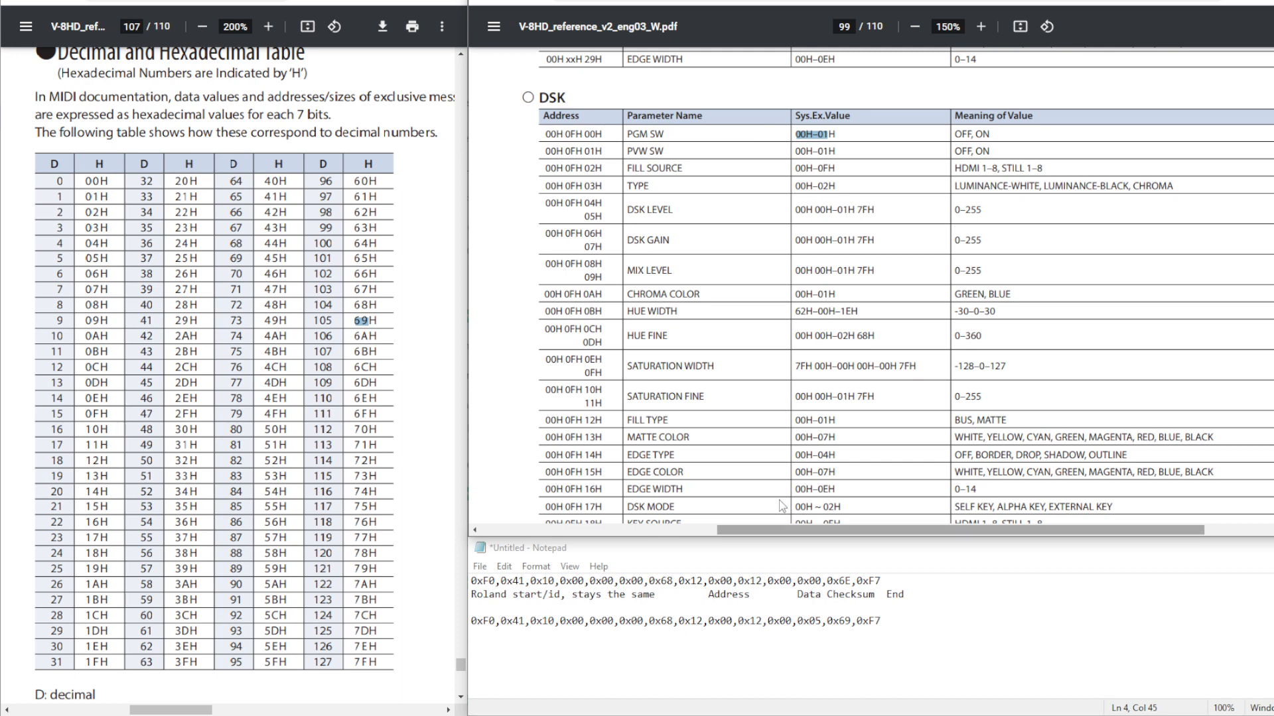
{"action": "left_click_drag", "start_coordinate": [709, 581], "coordinate": [823, 581]}
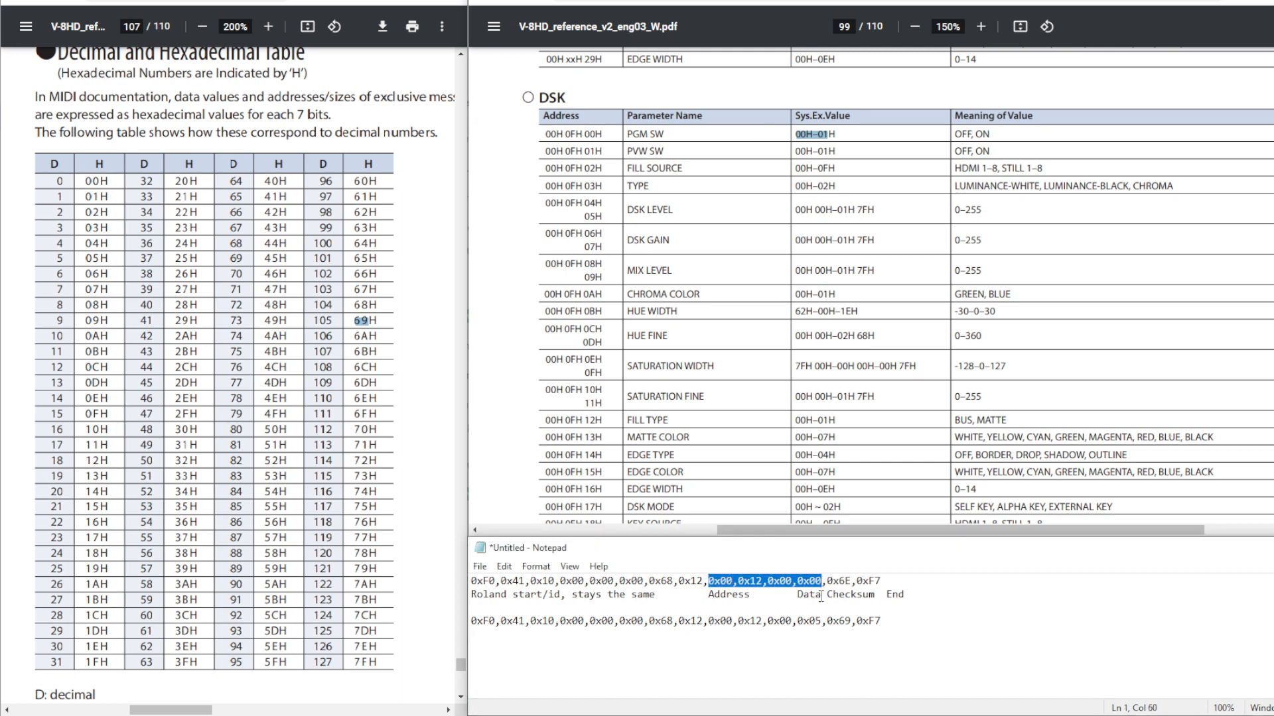